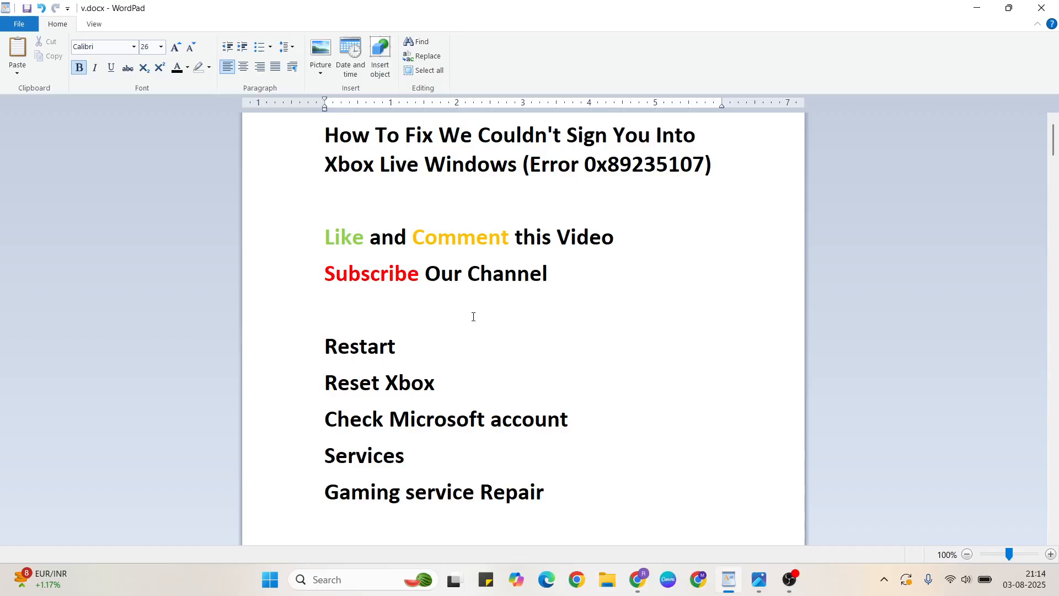
Show the computer's power options including Restart, dismiss them without choosing one, and return to the v.docx notes.
{"action": "key", "text": "super+Down"}
{"action": "key", "text": "super+Down"}
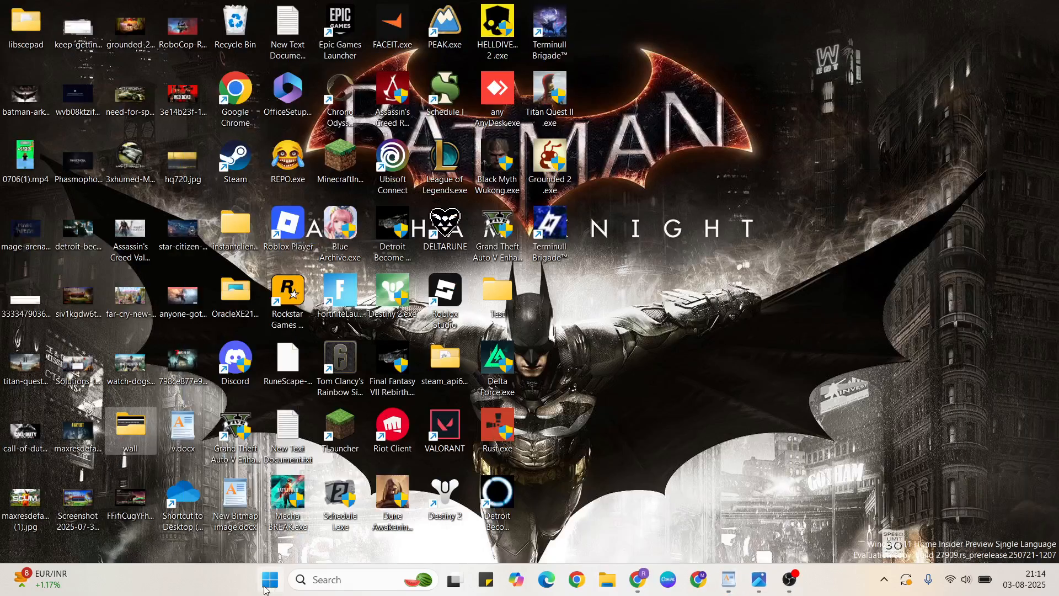
{"action": "left_click", "coordinate": [269, 579]}
{"action": "left_click", "coordinate": [701, 531]}
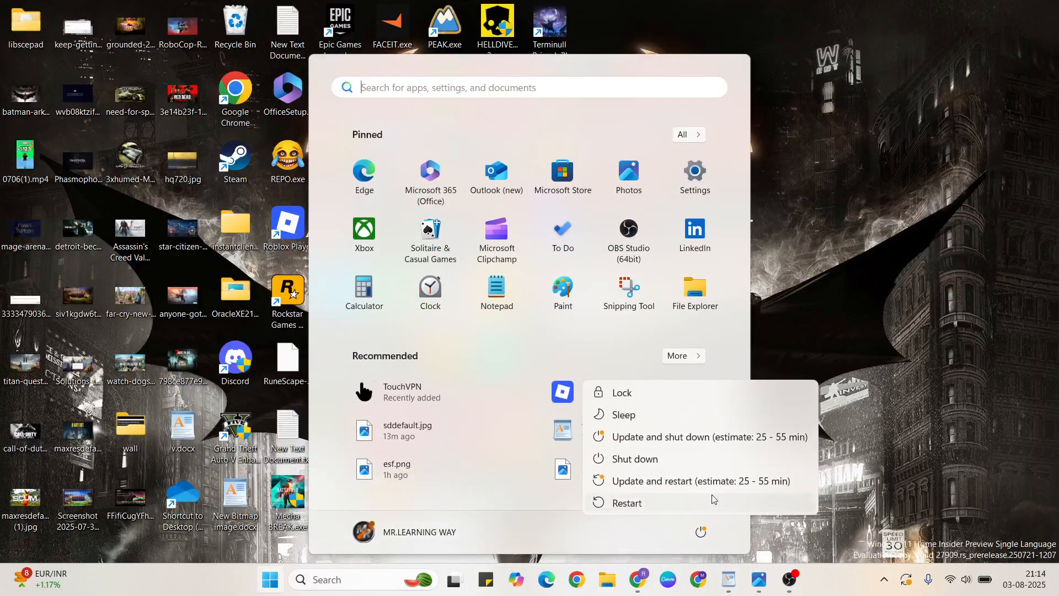
{"action": "left_click", "coordinate": [882, 359]}
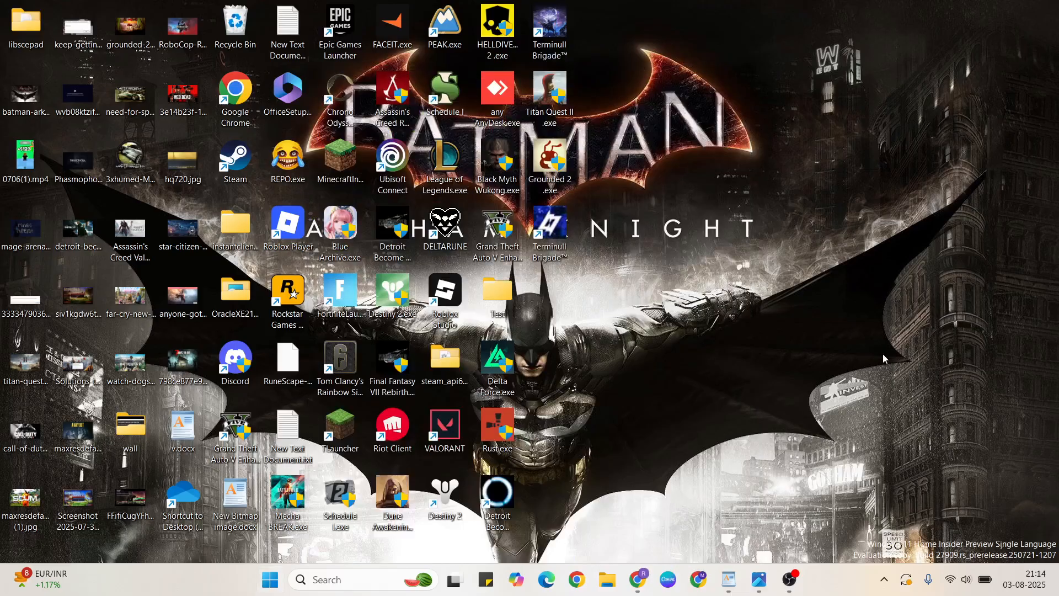
{"action": "left_click", "coordinate": [729, 580]}
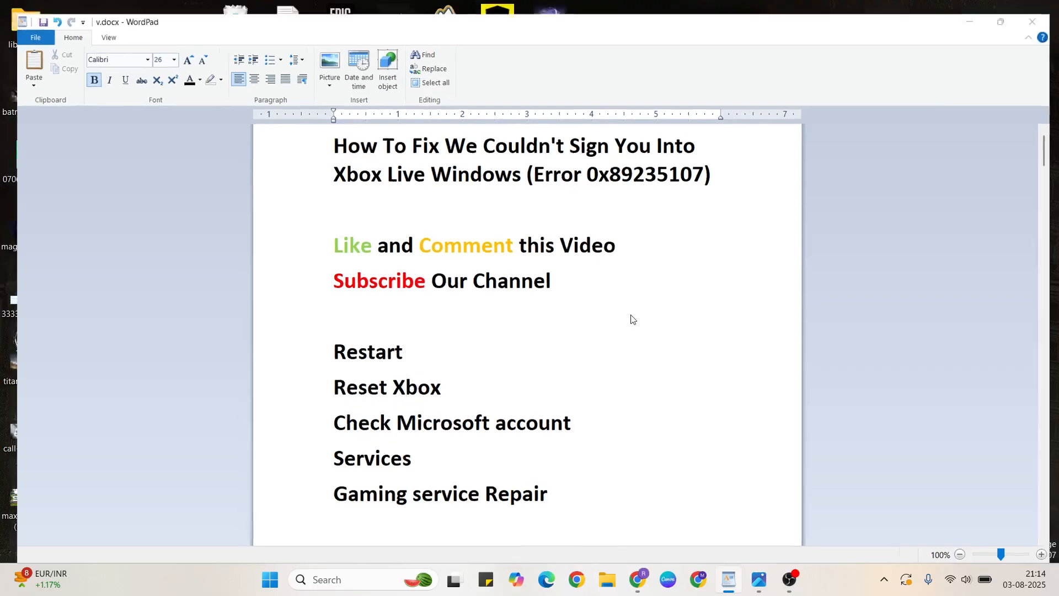
Open Windows Settings from the desktop and go to the list of installed apps.
{"action": "key", "text": "super+d"}
{"action": "left_click", "coordinate": [334, 578]}
{"action": "type", "text": "se"}
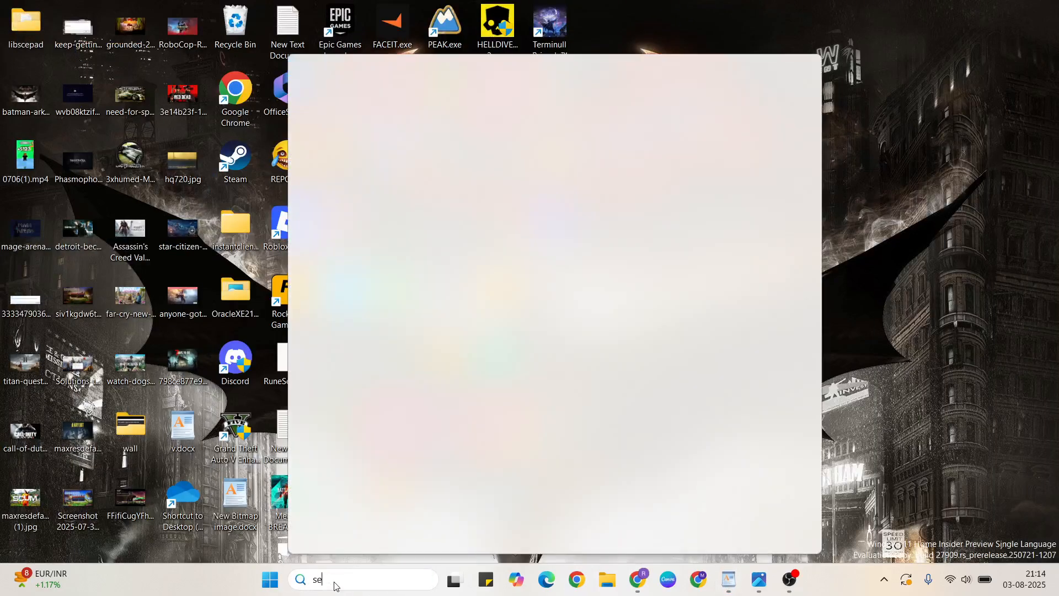
{"action": "type", "text": "ttings"}
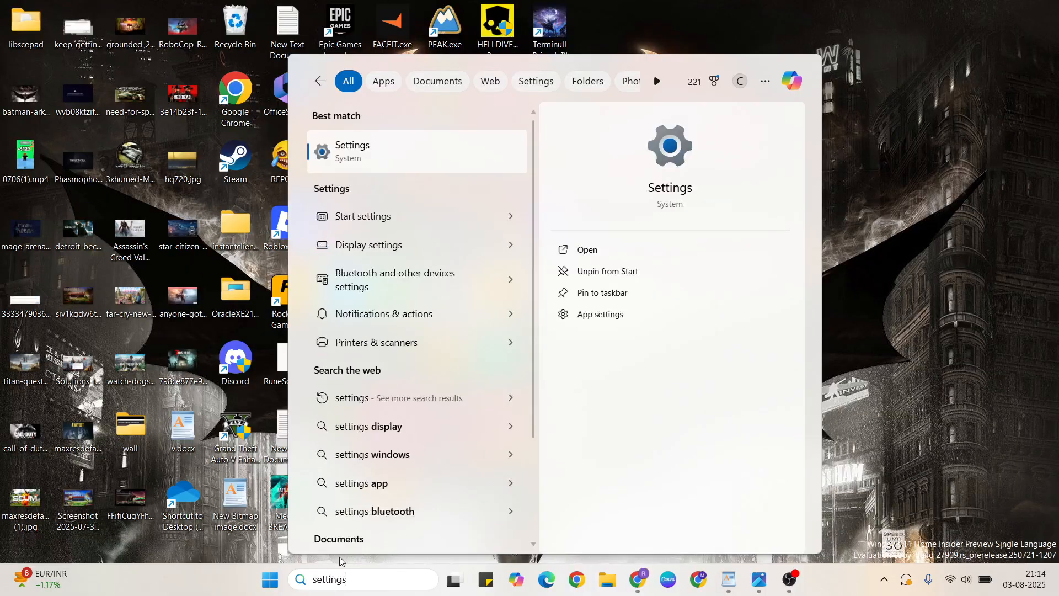
{"action": "left_click", "coordinate": [354, 169]}
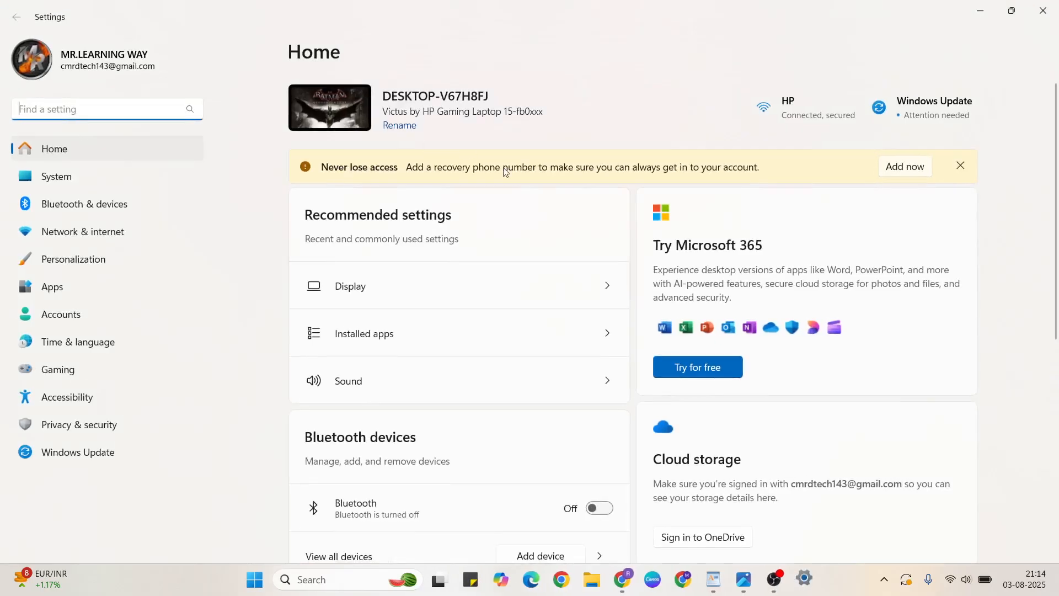
{"action": "left_click", "coordinate": [81, 280]}
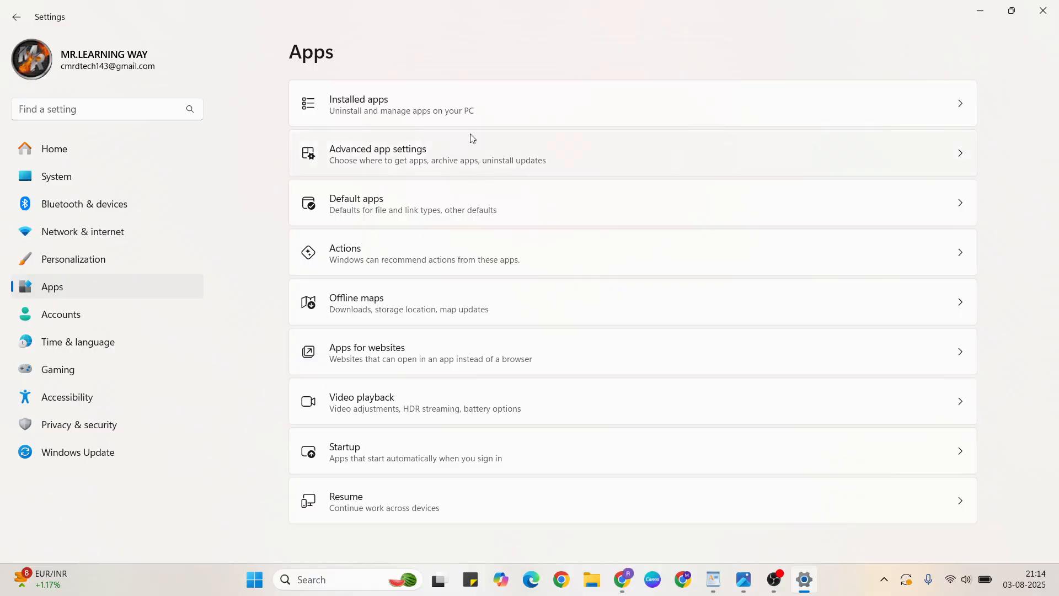
{"action": "left_click", "coordinate": [538, 114]}
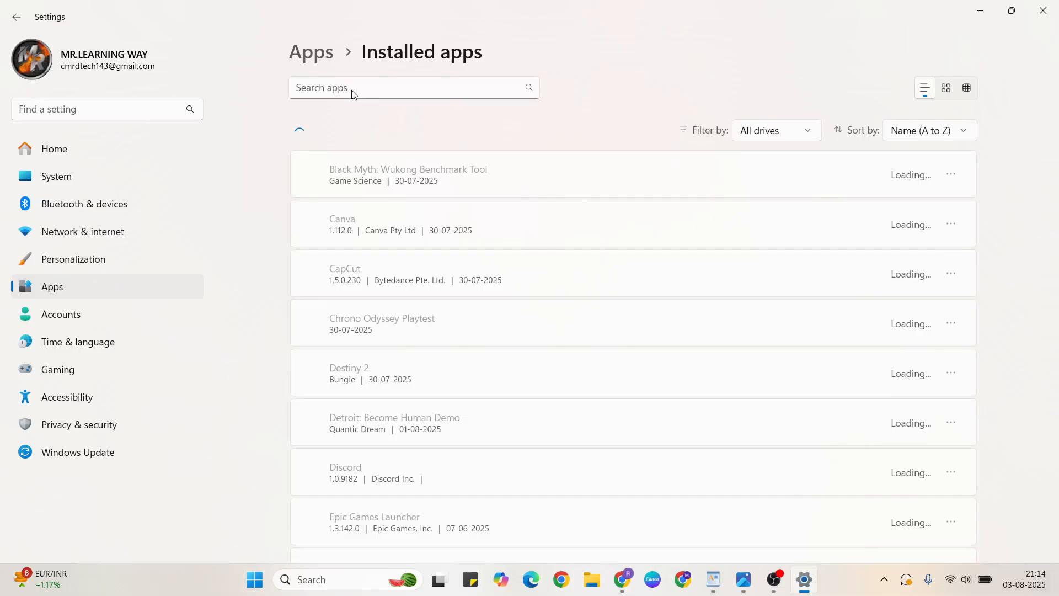
Search the installed apps for "xbox" and open the Xbox app's advanced options.
{"action": "left_click", "coordinate": [354, 93]}
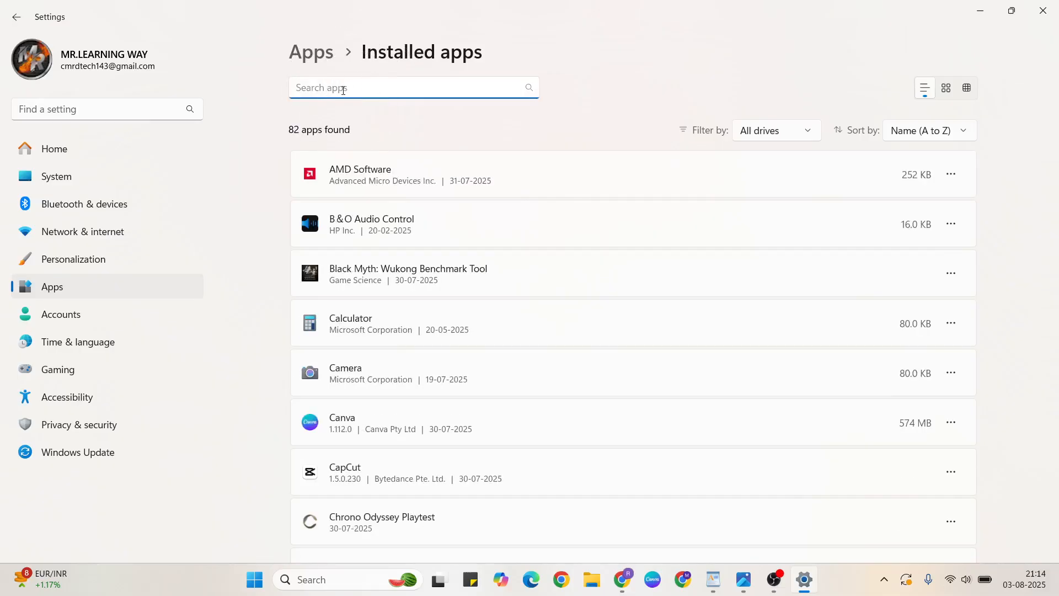
{"action": "type", "text": "xbox"}
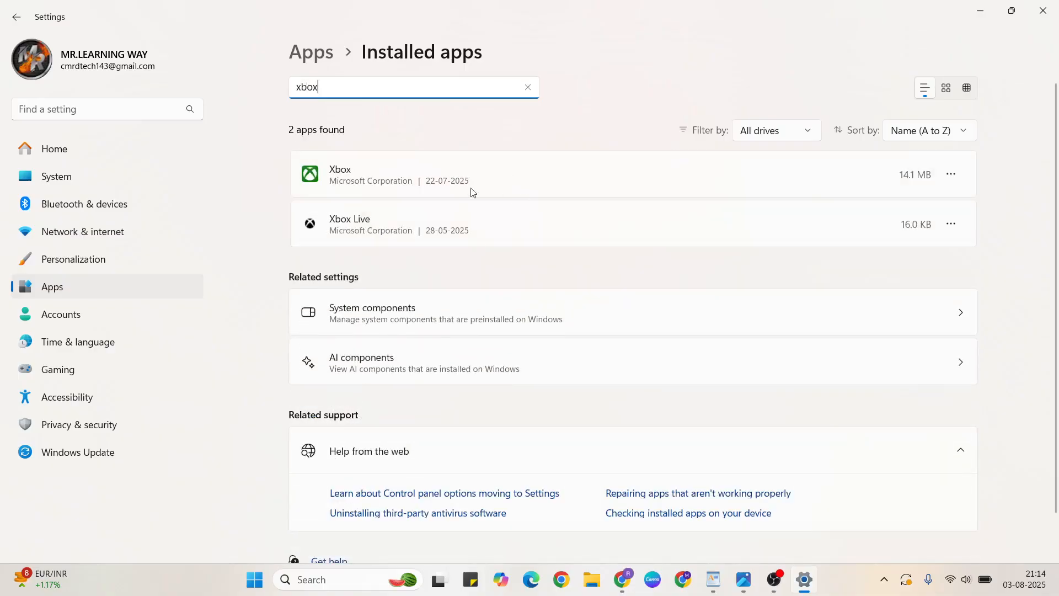
{"action": "left_click", "coordinate": [950, 180]}
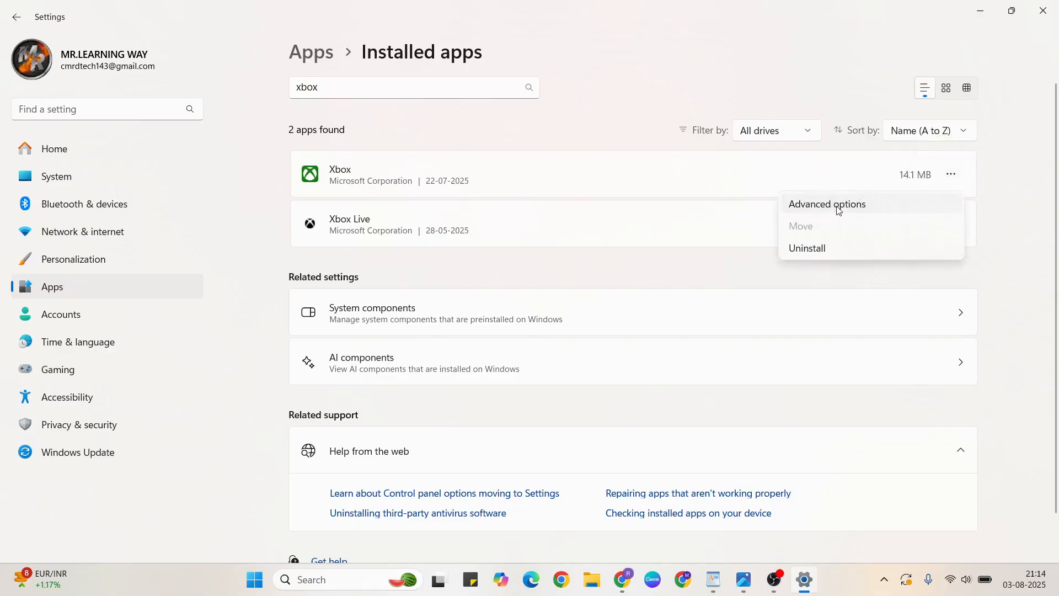
{"action": "left_click", "coordinate": [835, 208]}
Repair the Xbox app and close Settings.
{"action": "scroll", "coordinate": [457, 275], "scroll_direction": "down", "scroll_amount": 10}
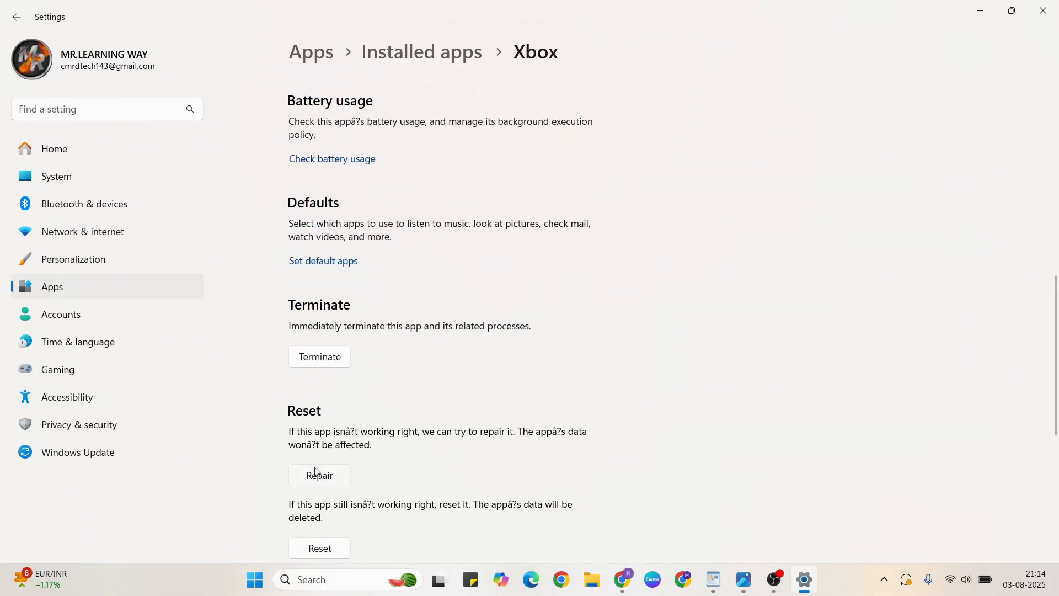
{"action": "left_click", "coordinate": [321, 476]}
{"action": "scroll", "coordinate": [440, 459], "scroll_direction": "down", "scroll_amount": 1}
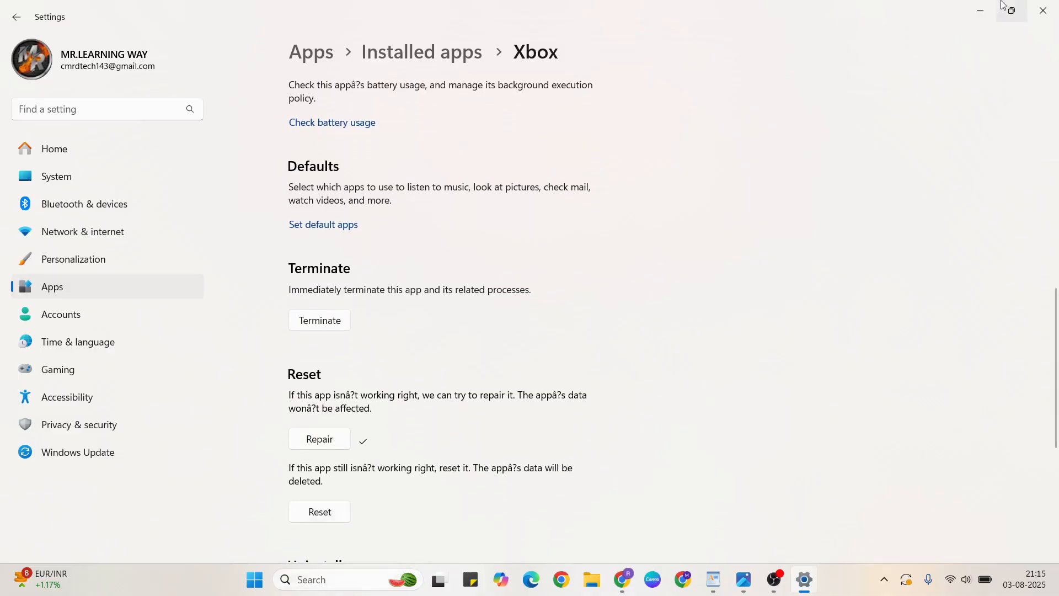
{"action": "left_click", "coordinate": [1043, 10]}
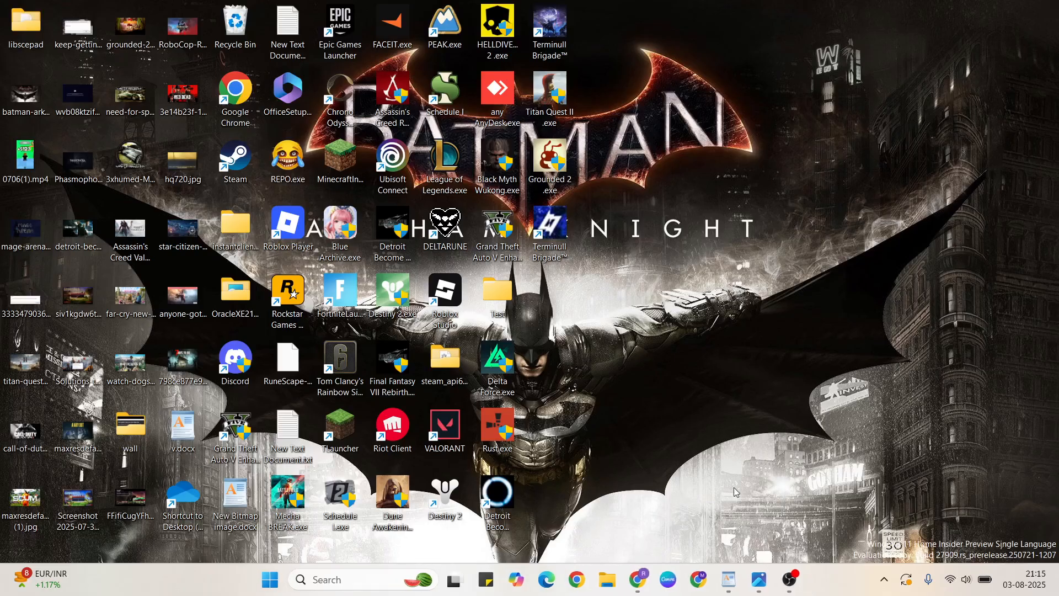
Open Microsoft Store, check which Microsoft account is signed in, and close the store.
{"action": "left_click", "coordinate": [728, 579]}
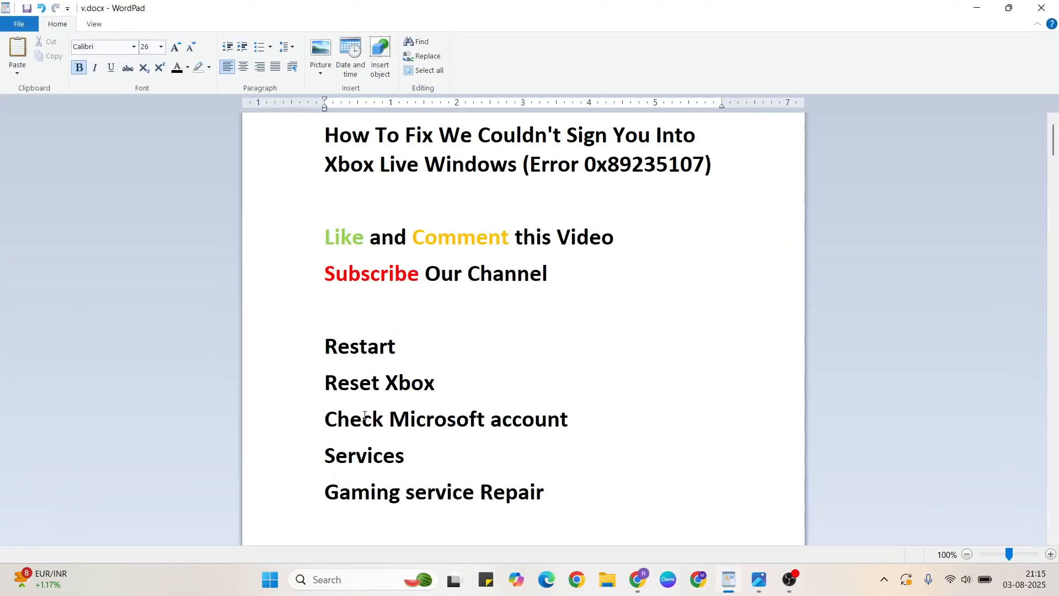
{"action": "left_click", "coordinate": [564, 414]}
{"action": "key", "text": "super+d"}
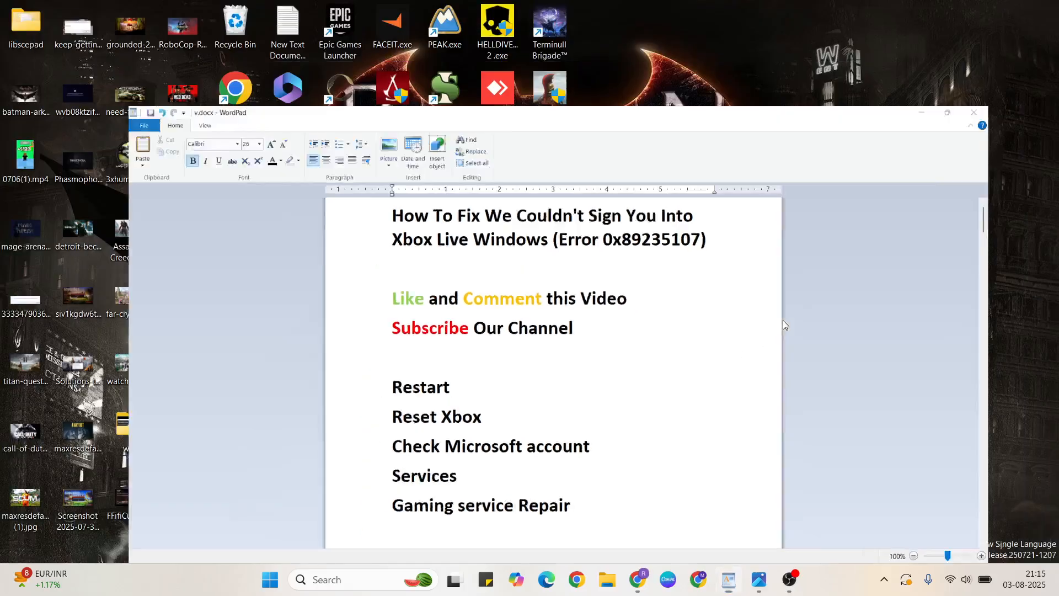
{"action": "left_click", "coordinate": [269, 576]}
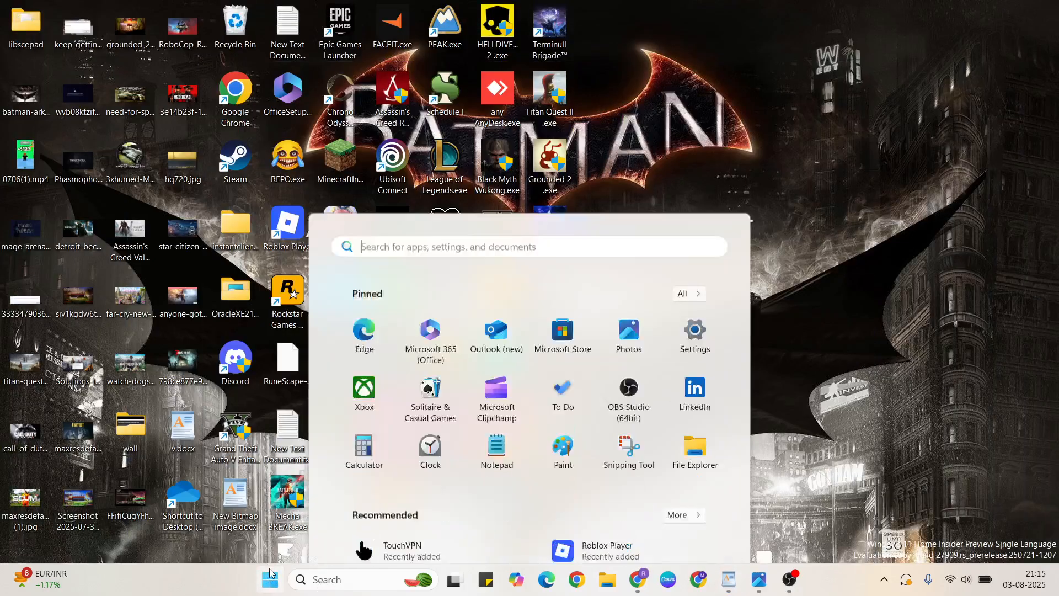
{"action": "left_click", "coordinate": [551, 175]}
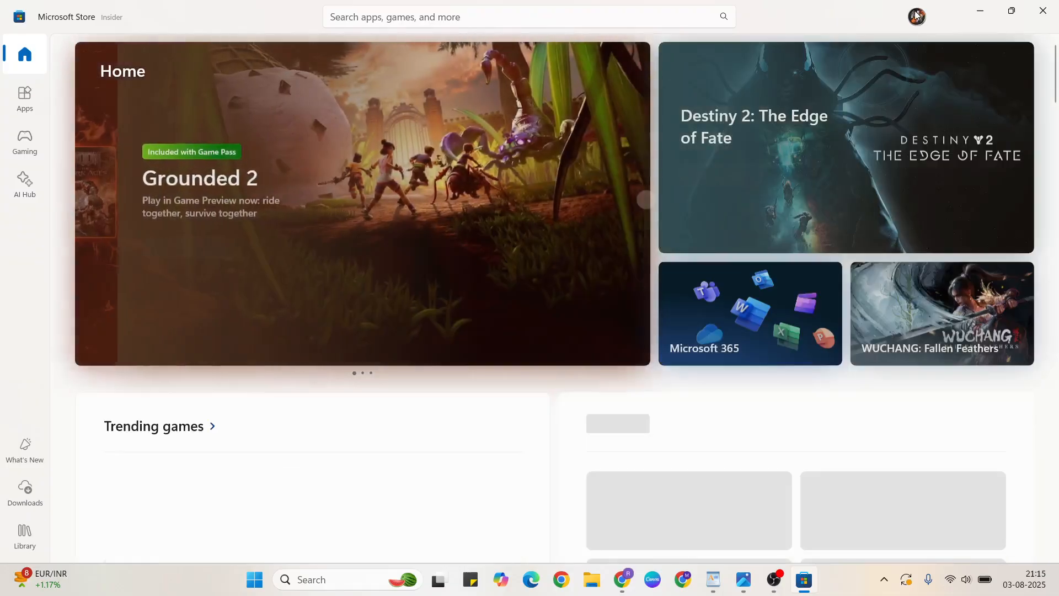
{"action": "left_click", "coordinate": [916, 17]}
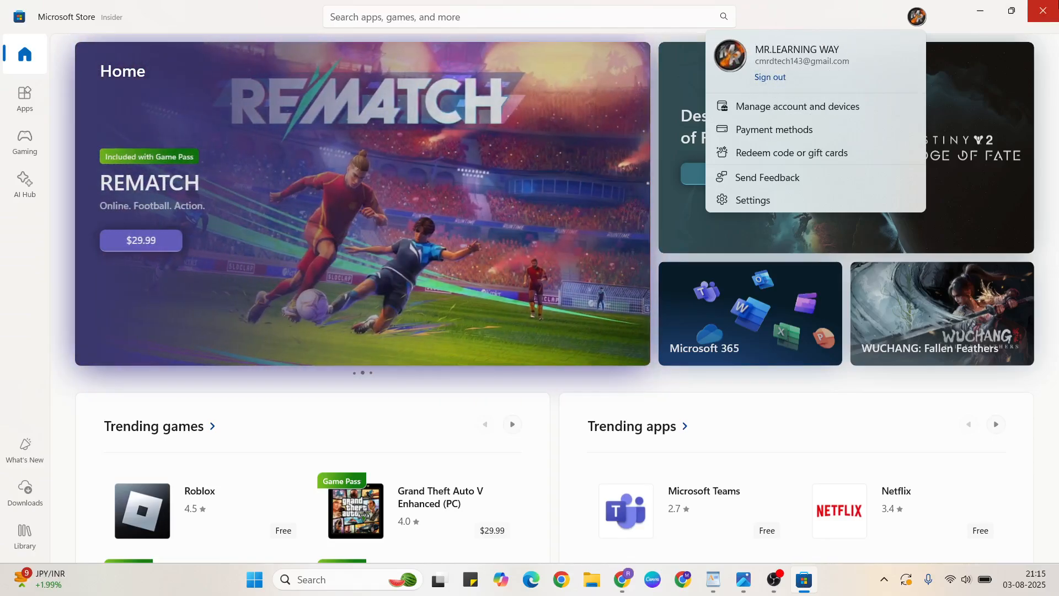
{"action": "left_click", "coordinate": [1042, 10]}
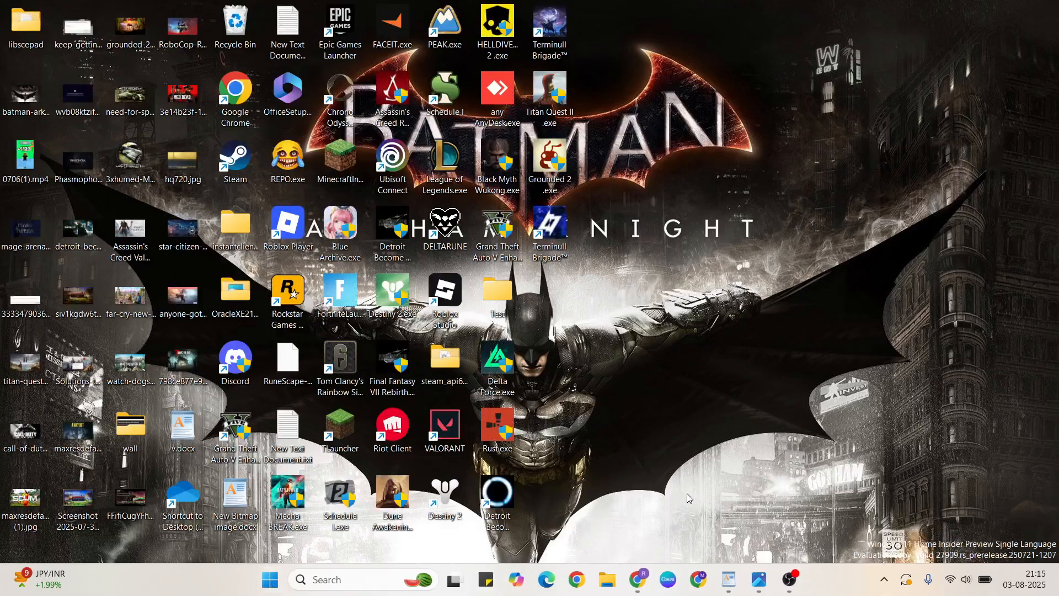
Search Windows for "services", open the Services console and maximize its window.
{"action": "left_click", "coordinate": [729, 576]}
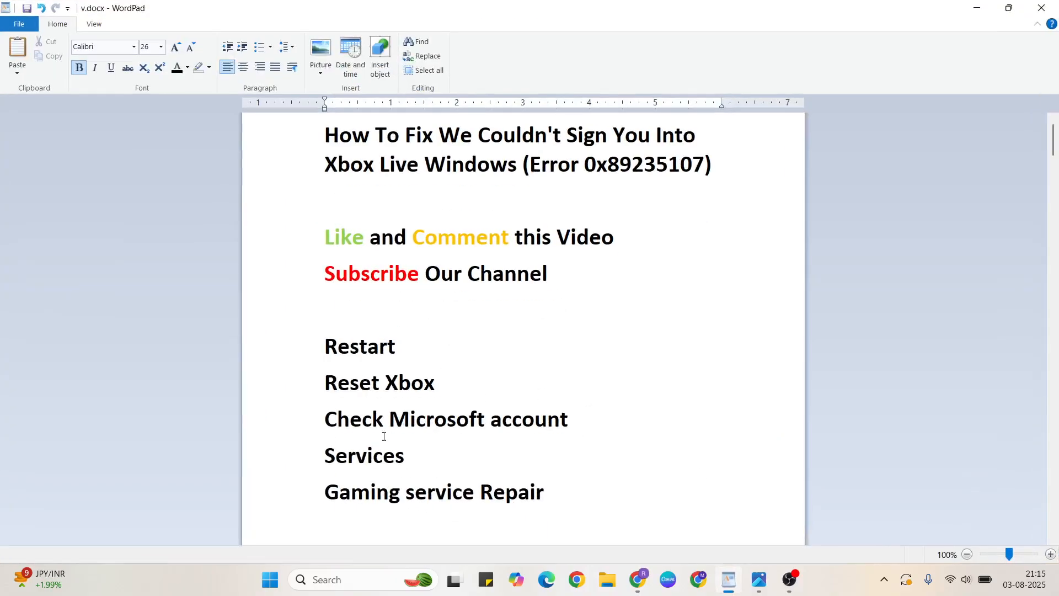
{"action": "left_click", "coordinate": [373, 453]}
{"action": "key", "text": "super+d"}
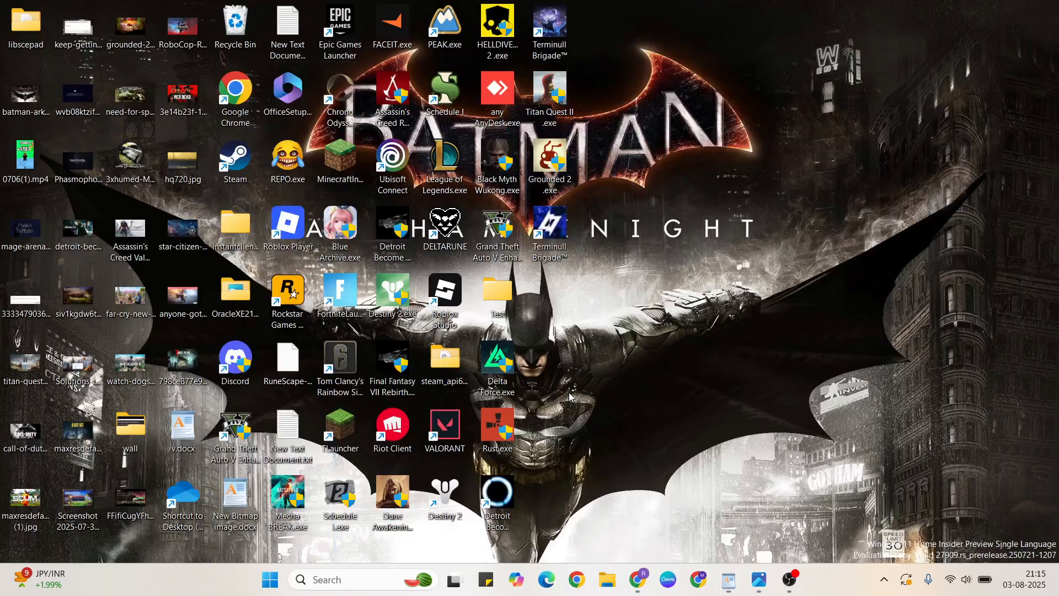
{"action": "left_click", "coordinate": [347, 582]}
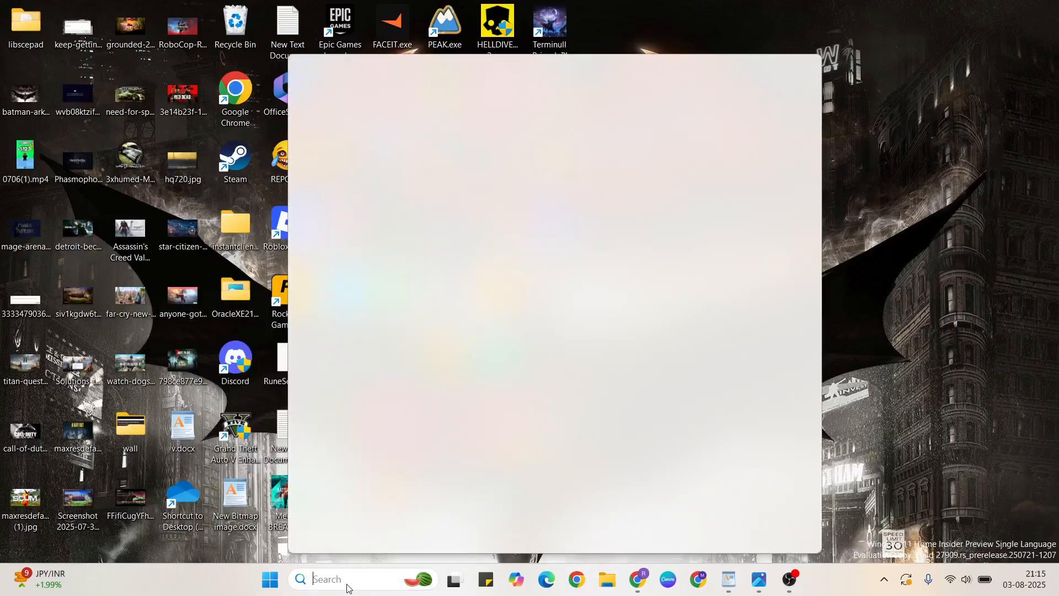
{"action": "type", "text": "services"}
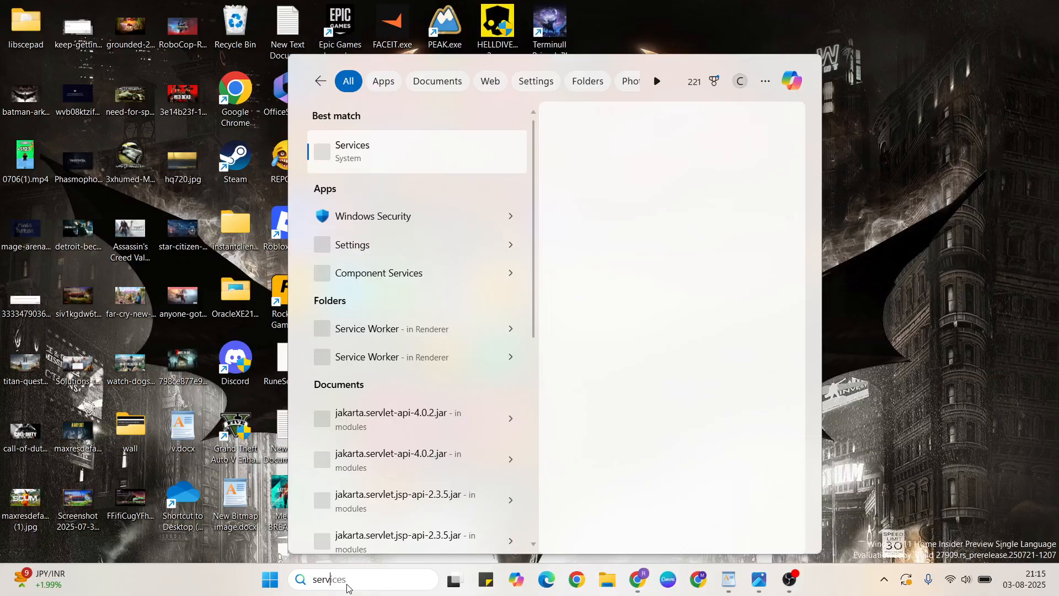
{"action": "left_click", "coordinate": [366, 163]}
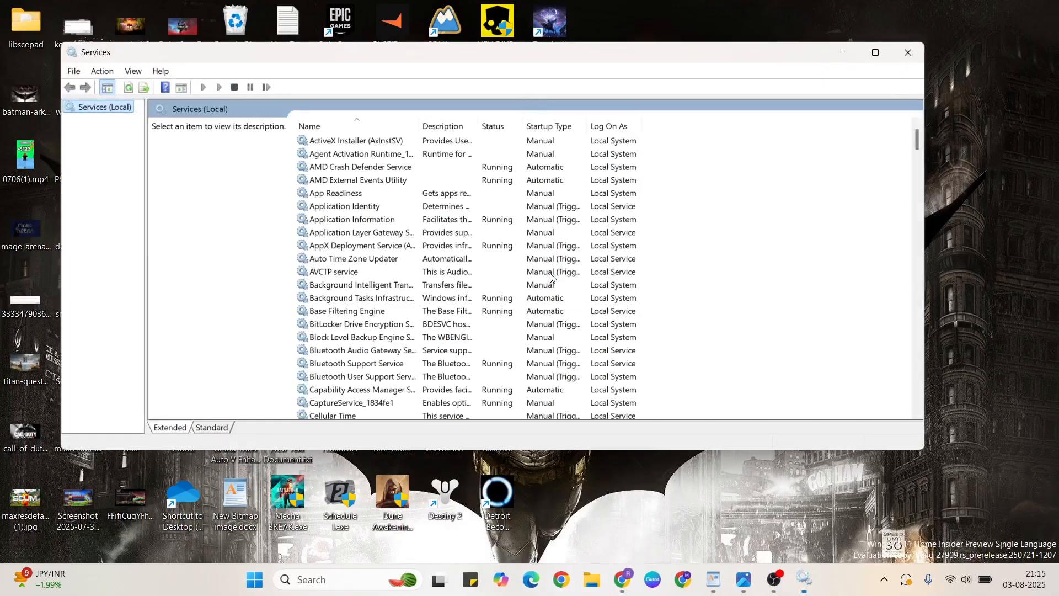
{"action": "left_click", "coordinate": [875, 52]}
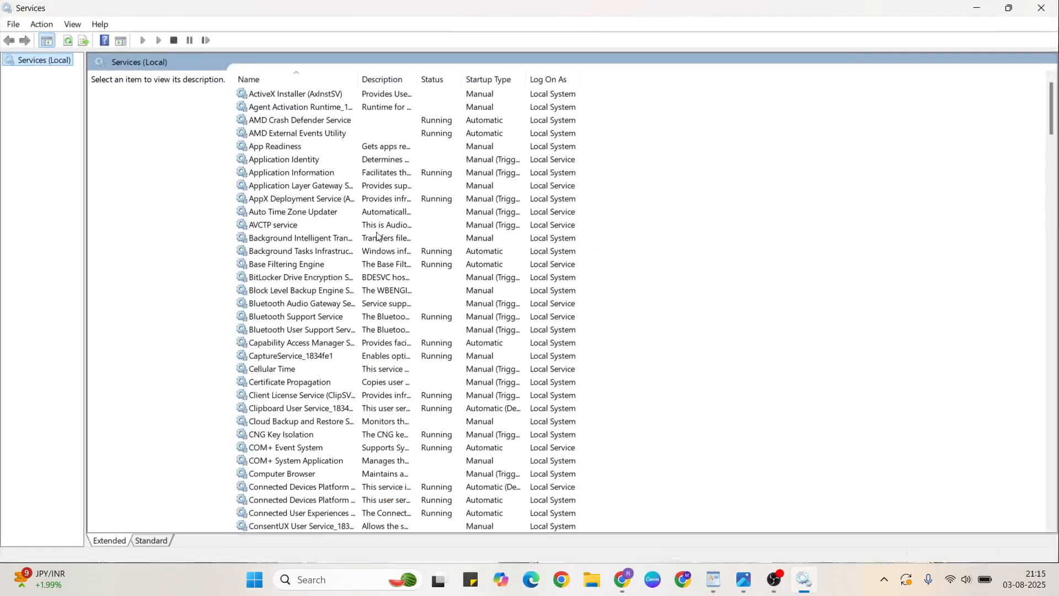
Start the Xbox Accessory Management Service from its properties and close the properties dialog.
{"action": "scroll", "coordinate": [374, 249], "scroll_direction": "down", "scroll_amount": 20}
{"action": "scroll", "coordinate": [373, 248], "scroll_direction": "down", "scroll_amount": 20}
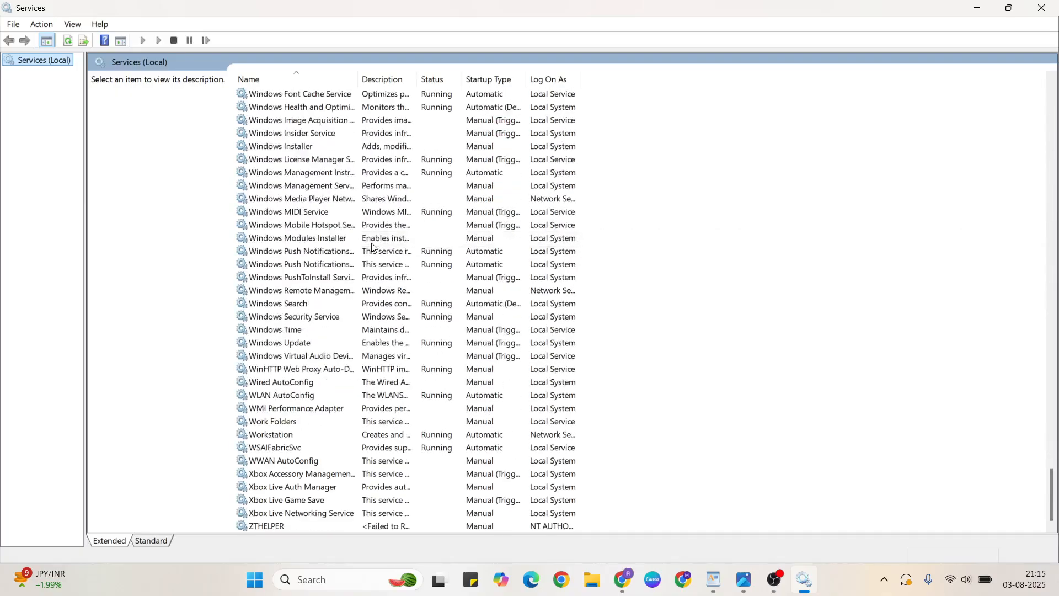
{"action": "left_click", "coordinate": [286, 473]}
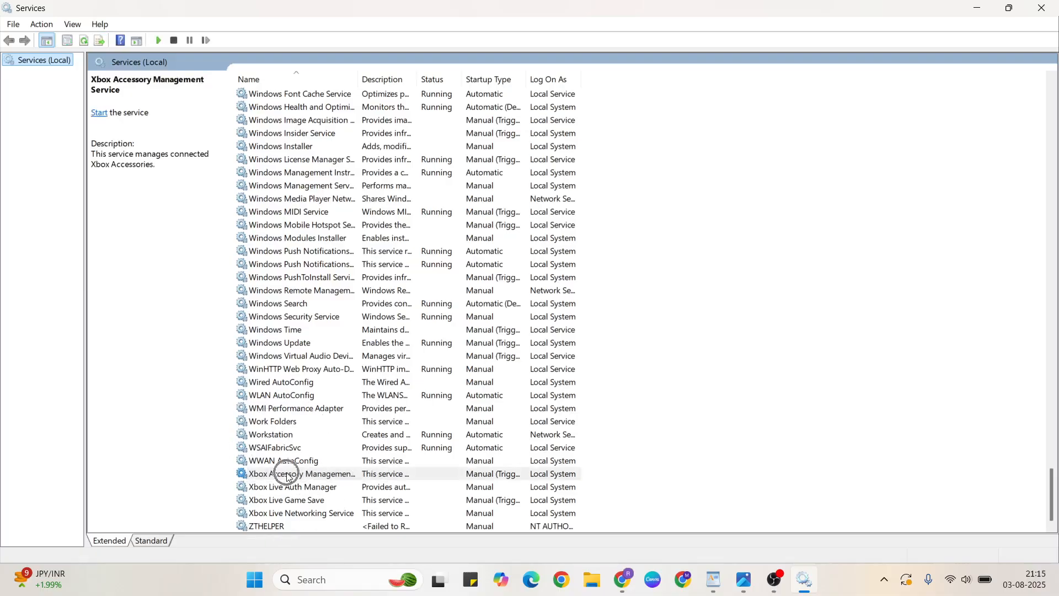
{"action": "right_click", "coordinate": [345, 478]}
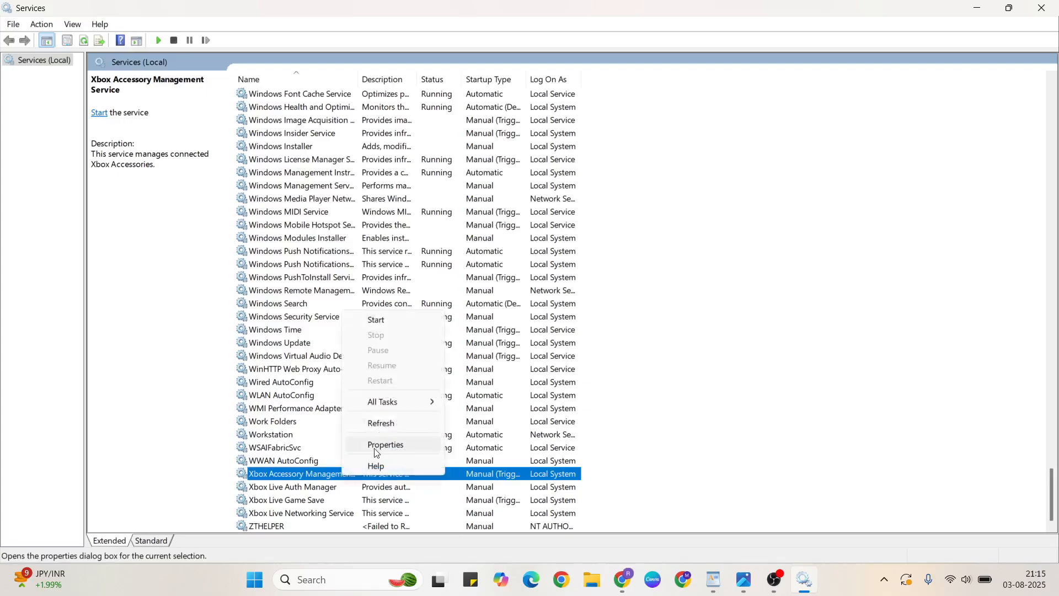
{"action": "left_click", "coordinate": [394, 444]}
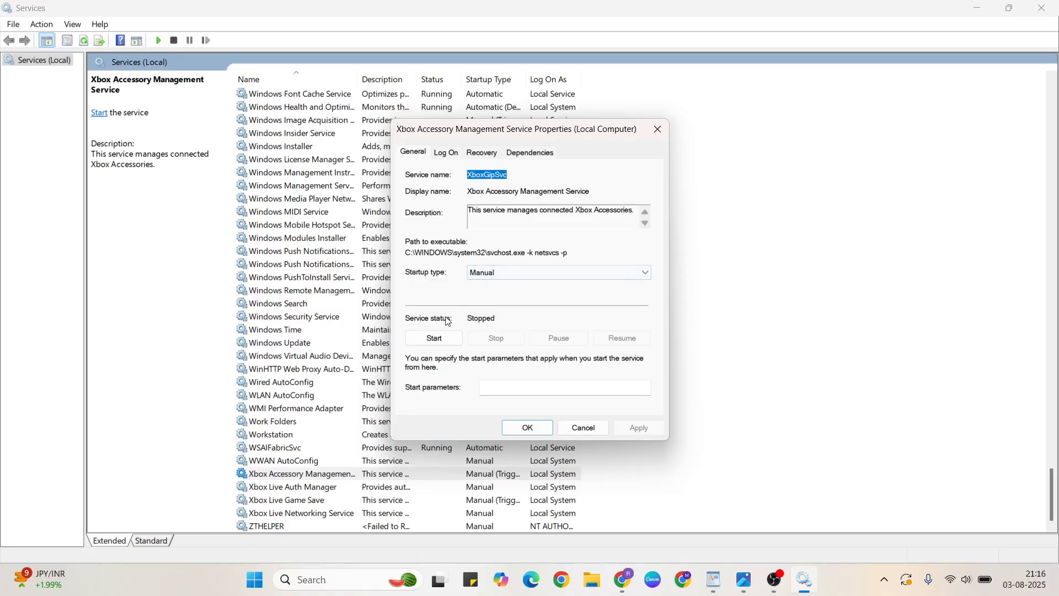
{"action": "left_click", "coordinate": [432, 343]}
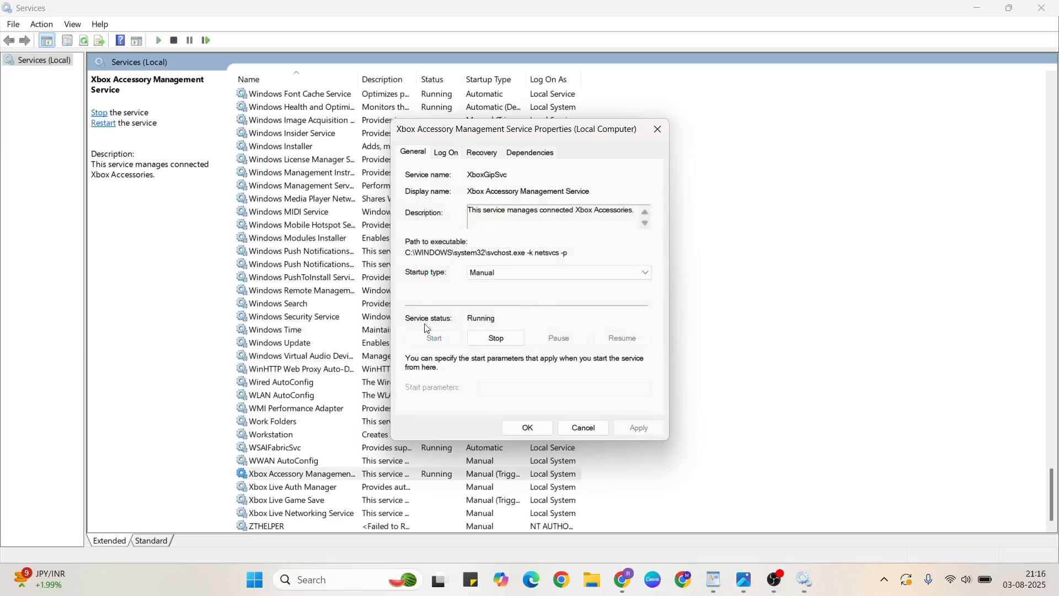
{"action": "left_click", "coordinate": [645, 431]}
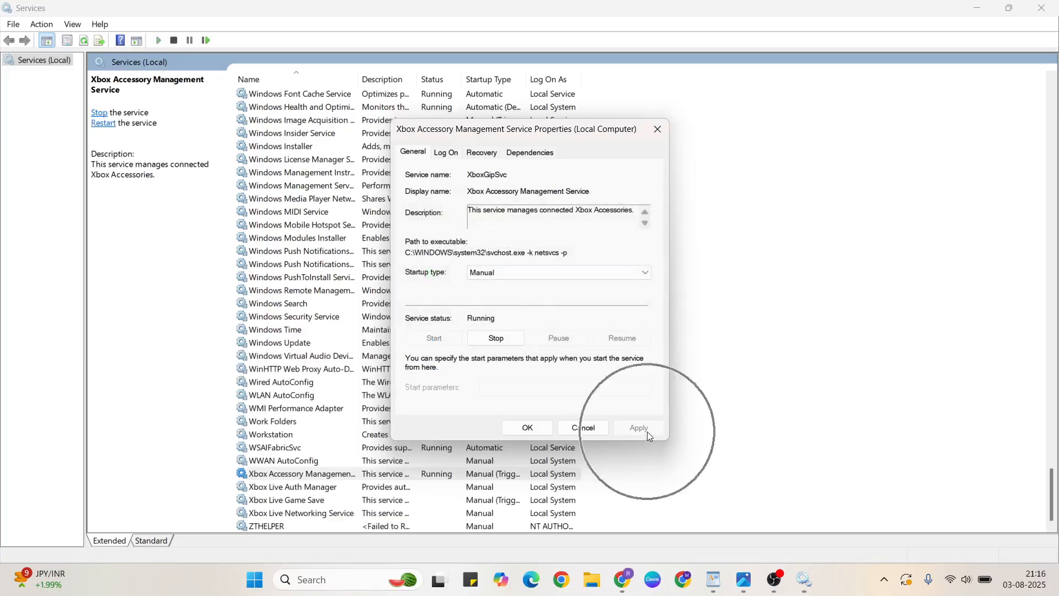
{"action": "left_click", "coordinate": [584, 429]}
Start the Xbox Live Auth Manager service from its properties.
{"action": "left_click", "coordinate": [293, 490]}
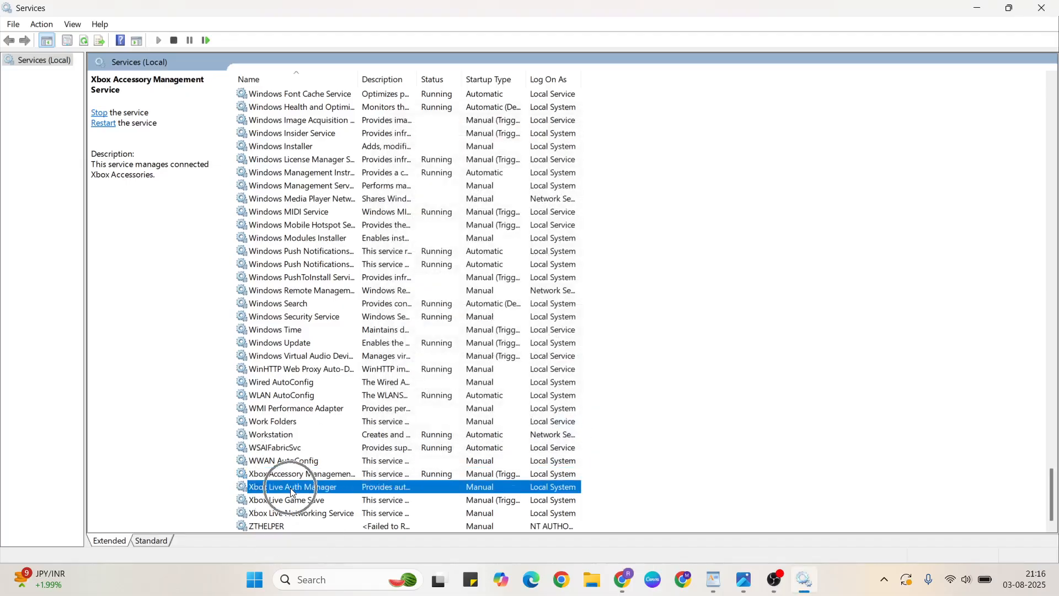
{"action": "right_click", "coordinate": [328, 491]}
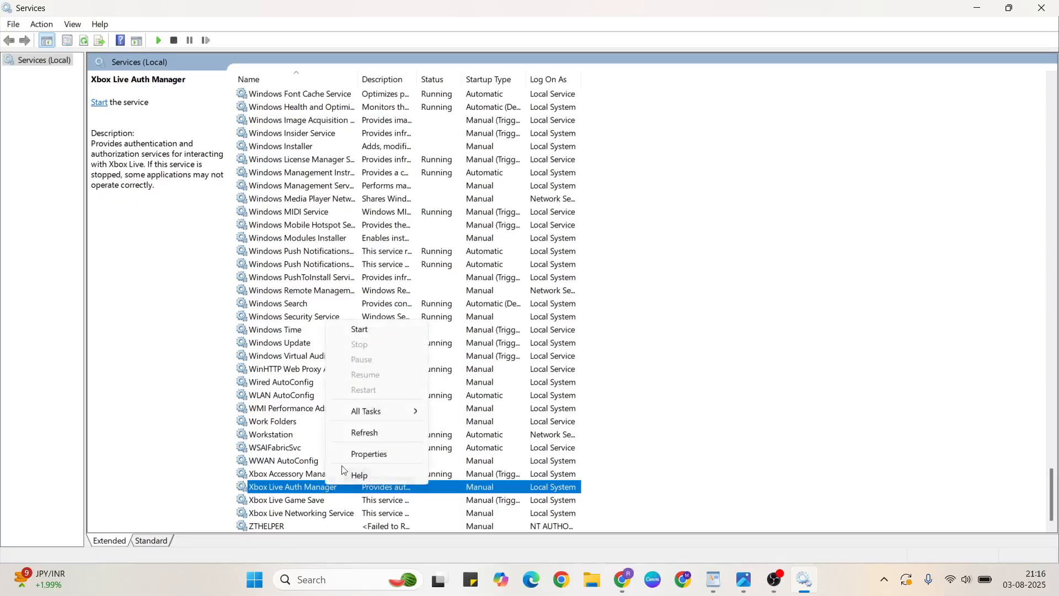
{"action": "left_click", "coordinate": [371, 456]}
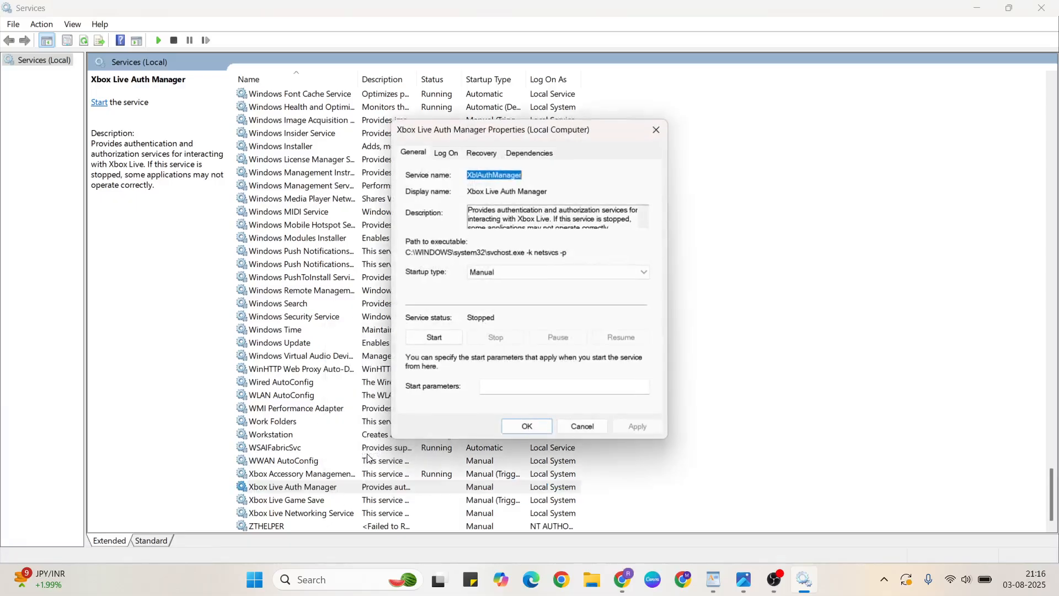
{"action": "left_click", "coordinate": [683, 494]}
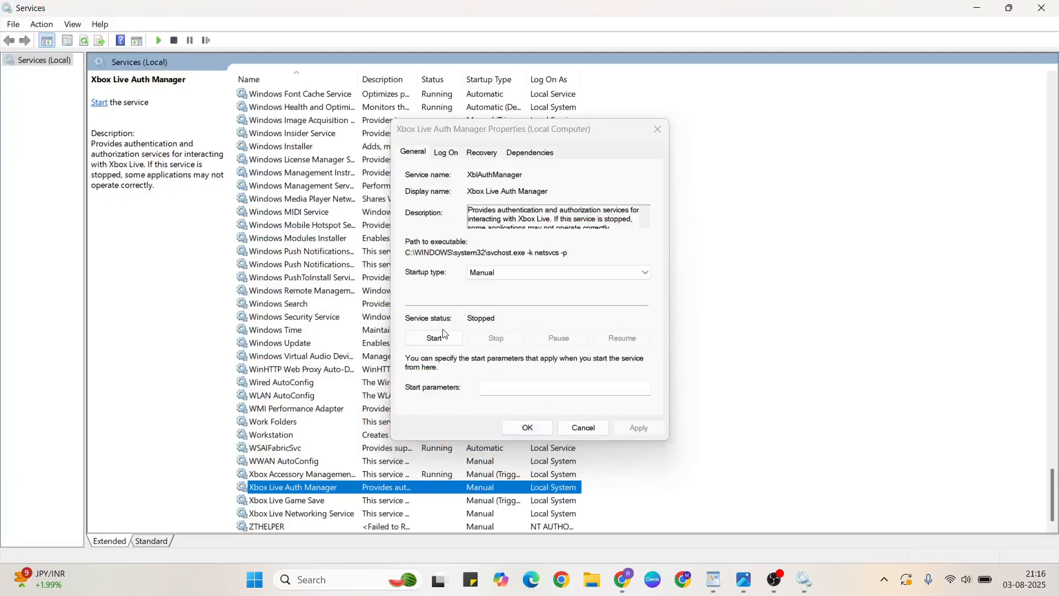
{"action": "left_click", "coordinate": [436, 342]}
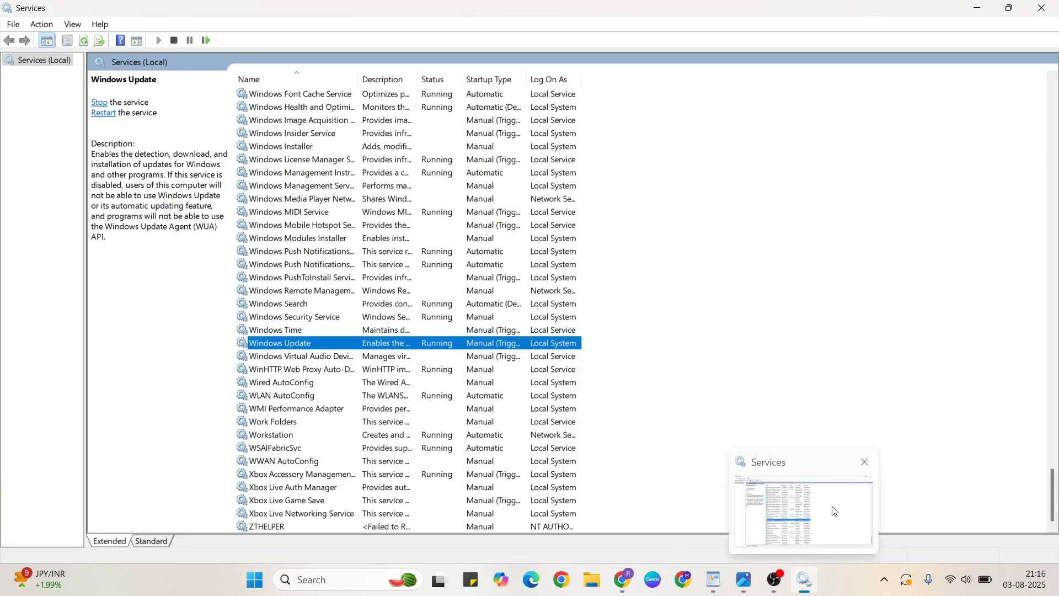
Start the Xbox Live Game Save service from its properties and close that properties dialog.
{"action": "right_click", "coordinate": [292, 502]}
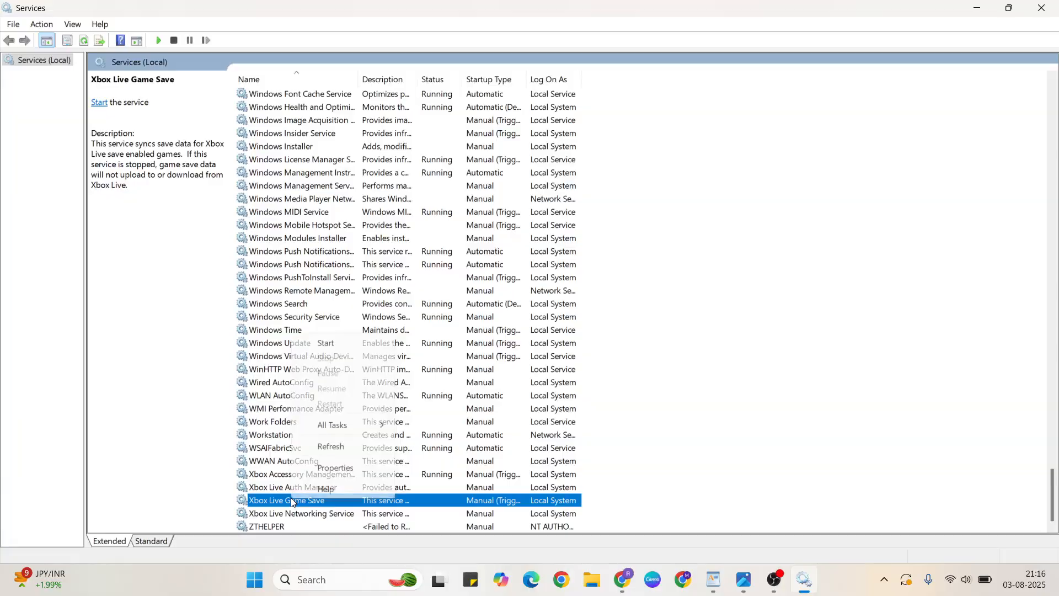
{"action": "left_click", "coordinate": [339, 466]}
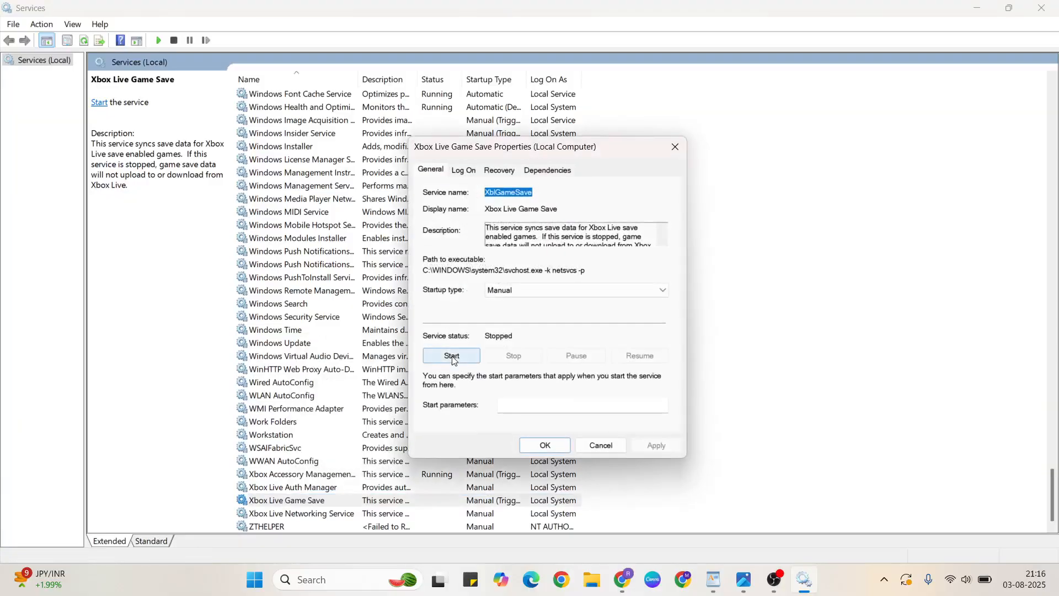
{"action": "left_click", "coordinate": [452, 356]}
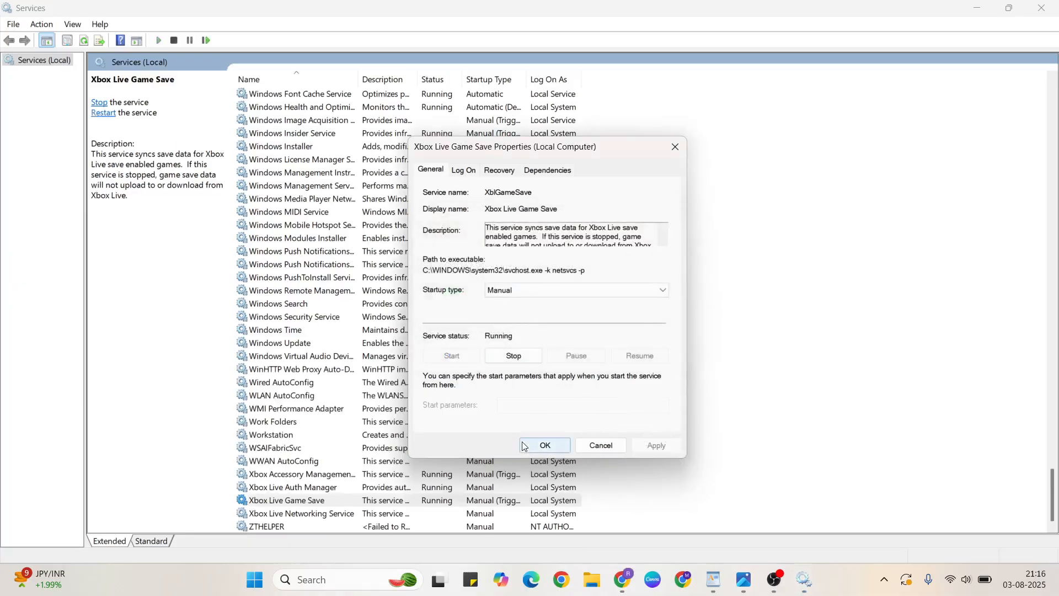
{"action": "left_click", "coordinate": [606, 448]}
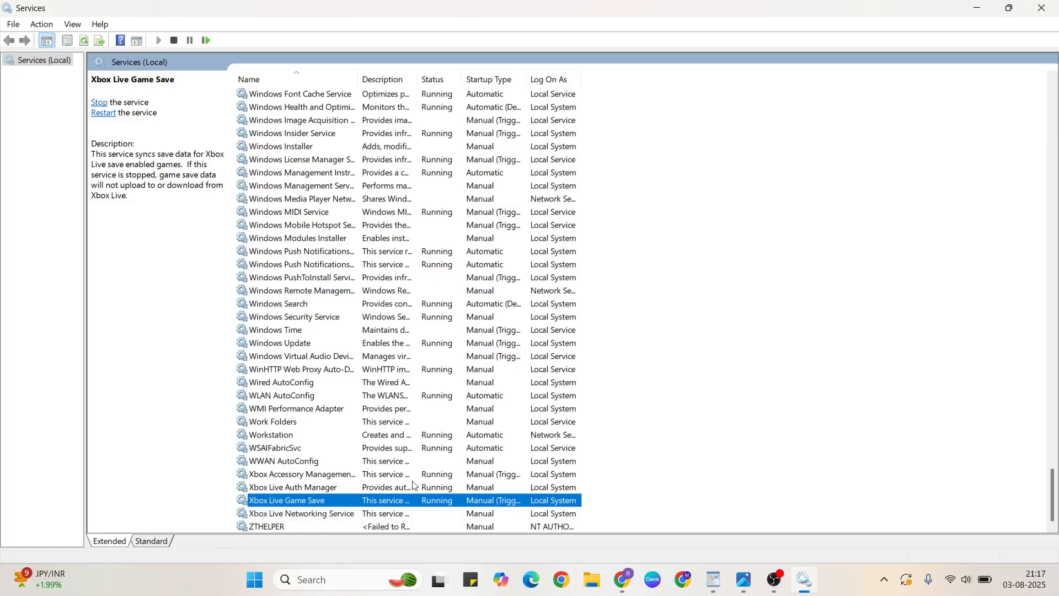
Close the remaining Xbox Live Auth Manager properties dialog and the Services console.
{"action": "left_click", "coordinate": [1041, 8]}
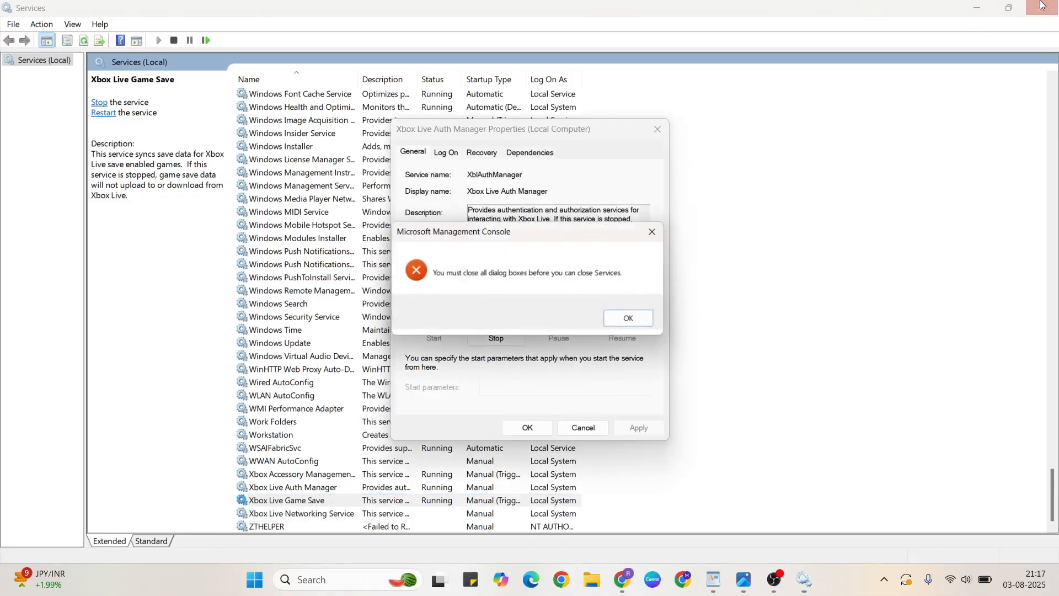
{"action": "left_click", "coordinate": [629, 316]}
{"action": "left_click", "coordinate": [514, 430]}
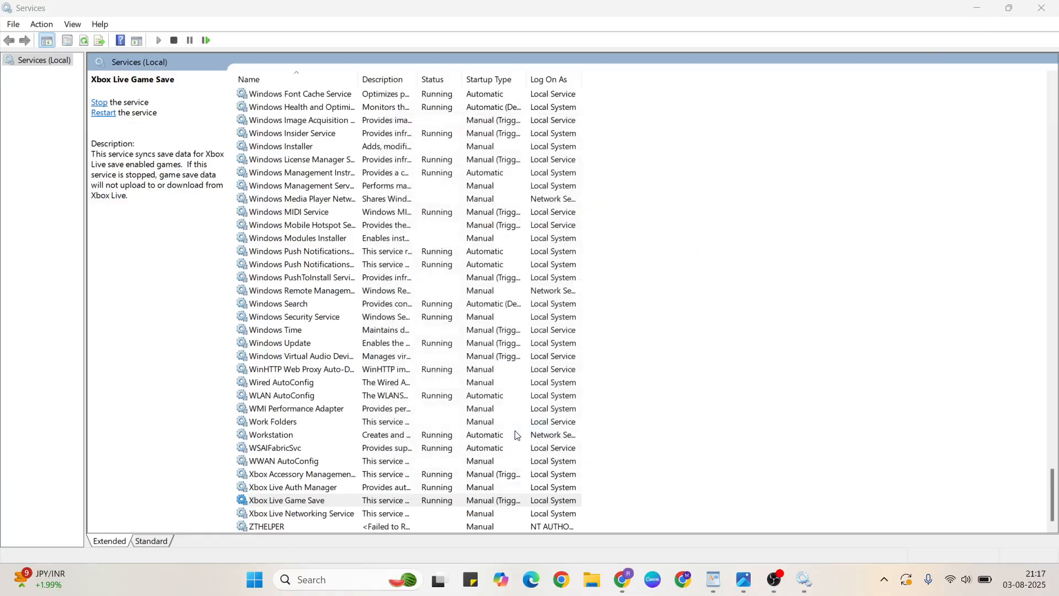
{"action": "left_click", "coordinate": [1041, 8]}
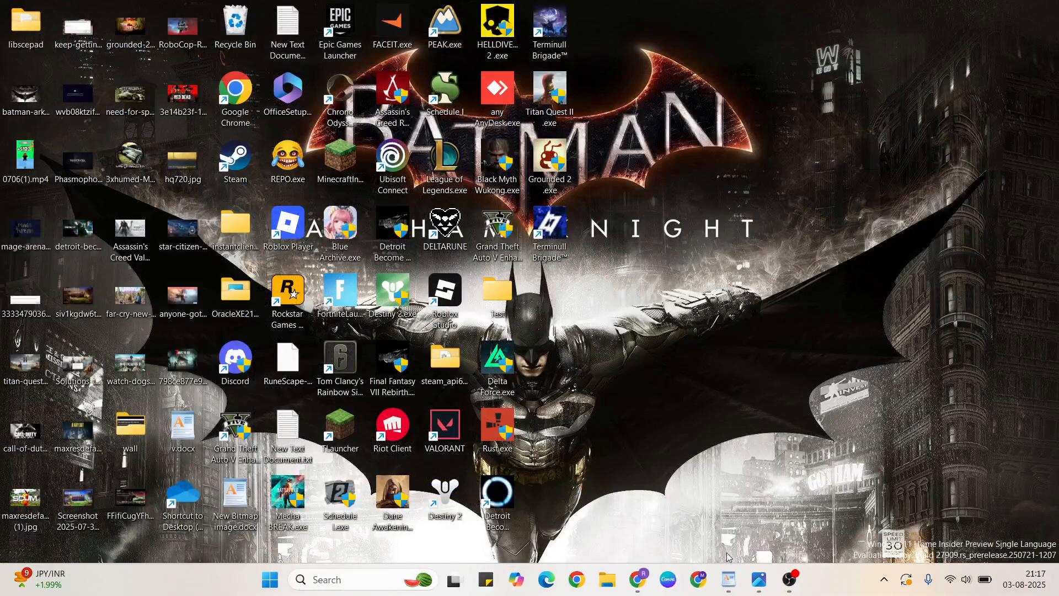
Switch to Chrome, search for "gaming service repair tool" and open Xbox Support's "Gaming Services Repair Tool for PC" page in a maximized window.
{"action": "left_click", "coordinate": [728, 580]}
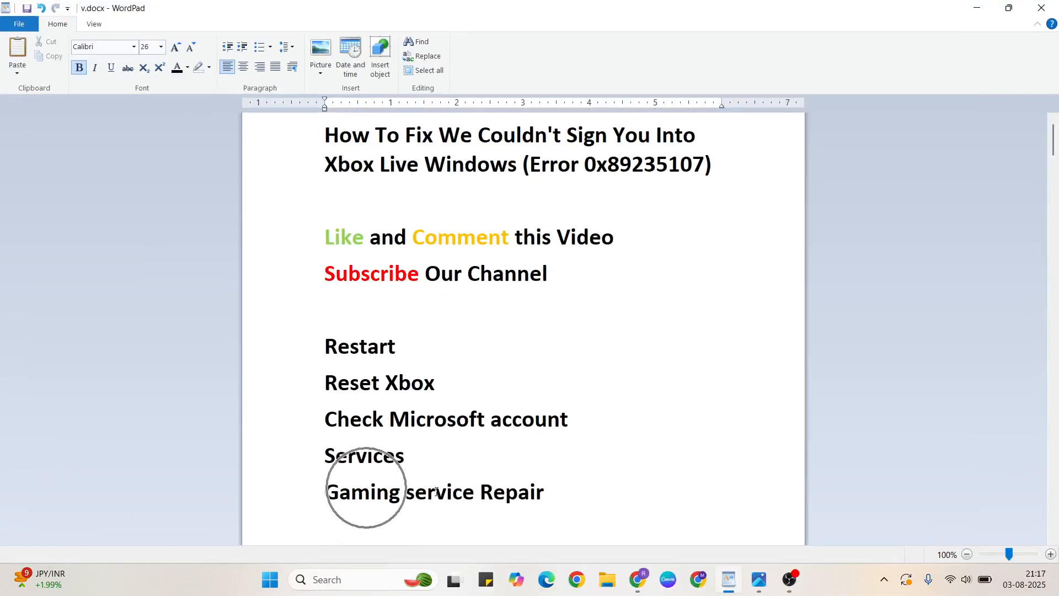
{"action": "key", "text": "super+d"}
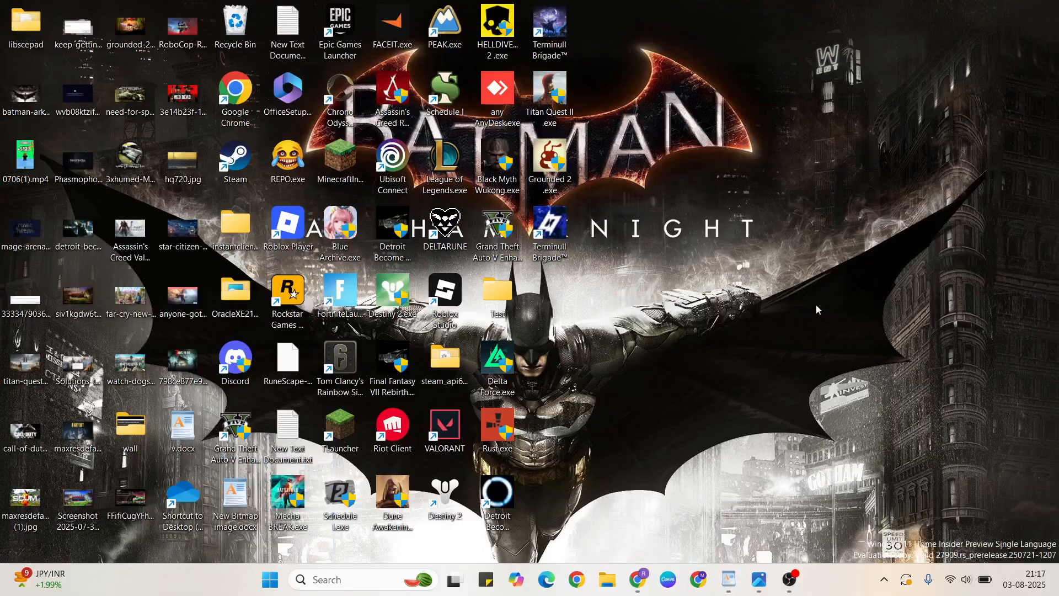
{"action": "left_click", "coordinate": [699, 580]}
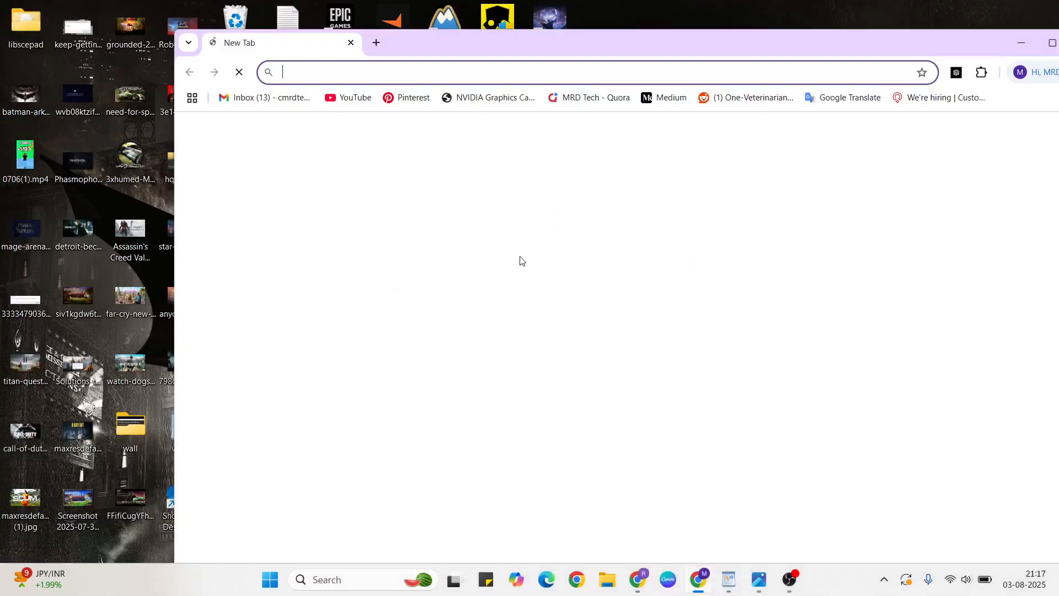
{"action": "type", "text": "gami"}
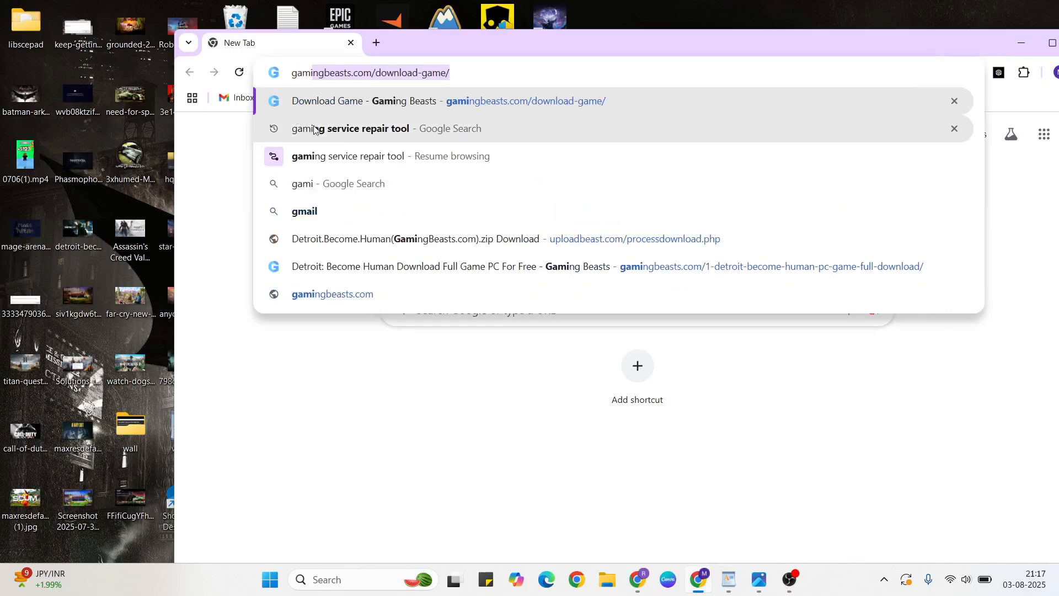
{"action": "left_click", "coordinate": [292, 128]}
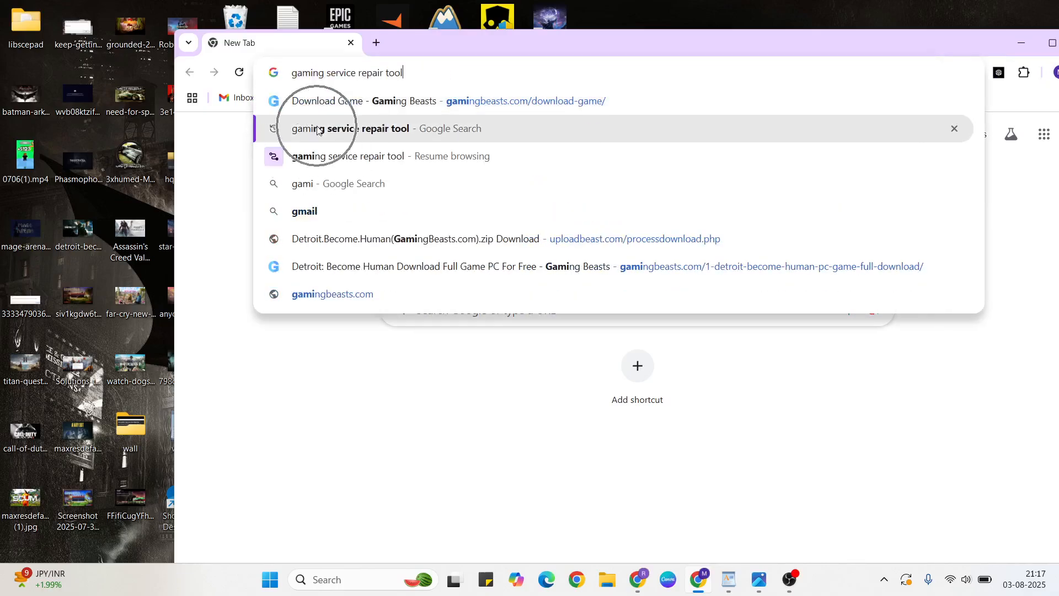
{"action": "scroll", "coordinate": [397, 288], "scroll_direction": "down", "scroll_amount": 5}
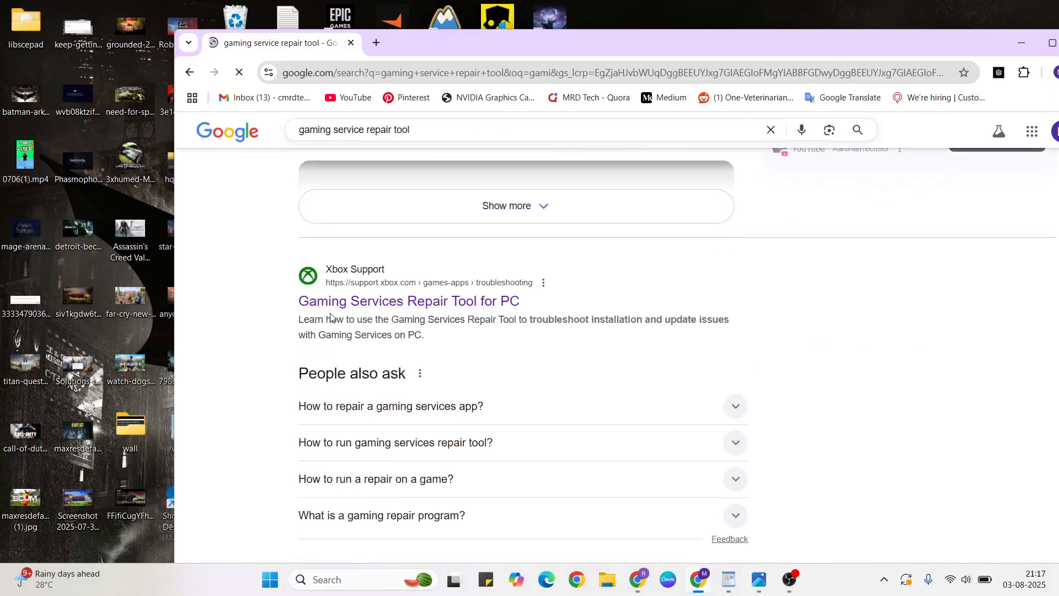
{"action": "left_click", "coordinate": [390, 312]}
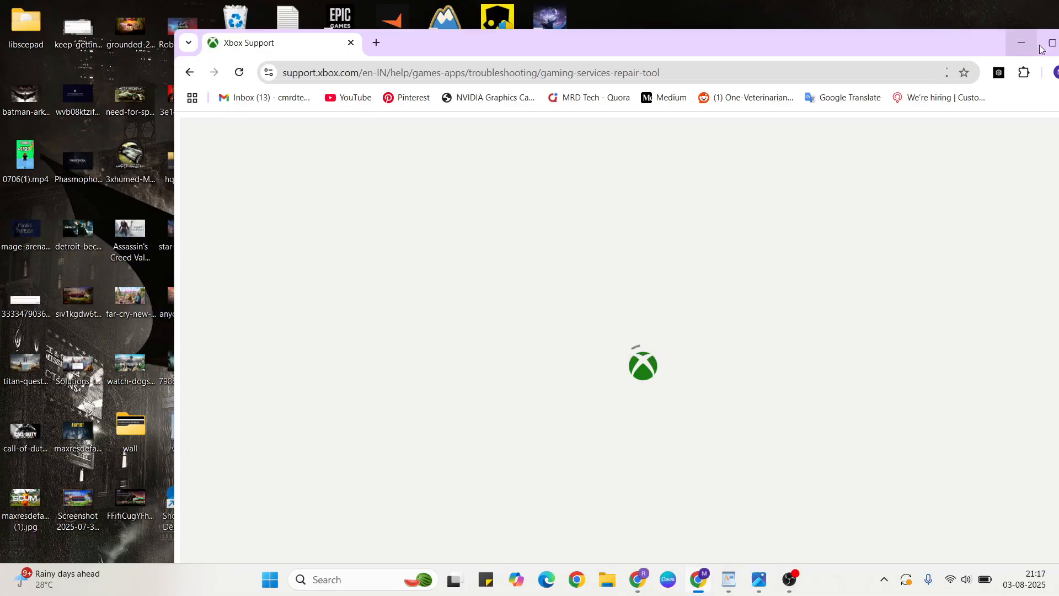
{"action": "left_click", "coordinate": [1051, 43]}
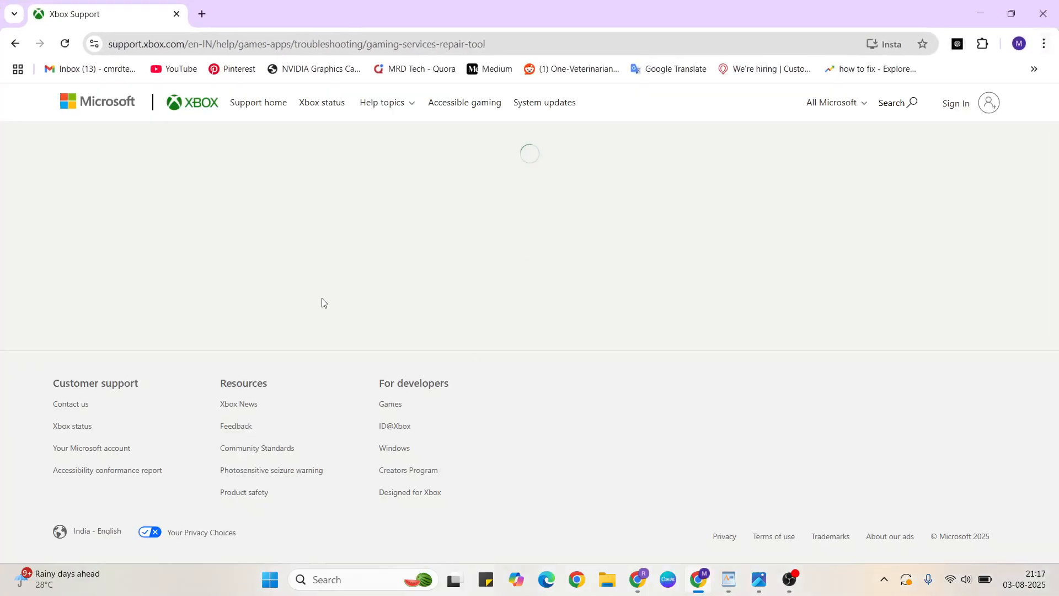
Expand the Downloadable version section, download the Gaming Services Repair Tool for PC to the desktop and return to the desktop.
{"action": "scroll", "coordinate": [322, 301], "scroll_direction": "down", "scroll_amount": 1}
{"action": "scroll", "coordinate": [323, 301], "scroll_direction": "down", "scroll_amount": 3}
{"action": "scroll", "coordinate": [323, 301], "scroll_direction": "up", "scroll_amount": 4}
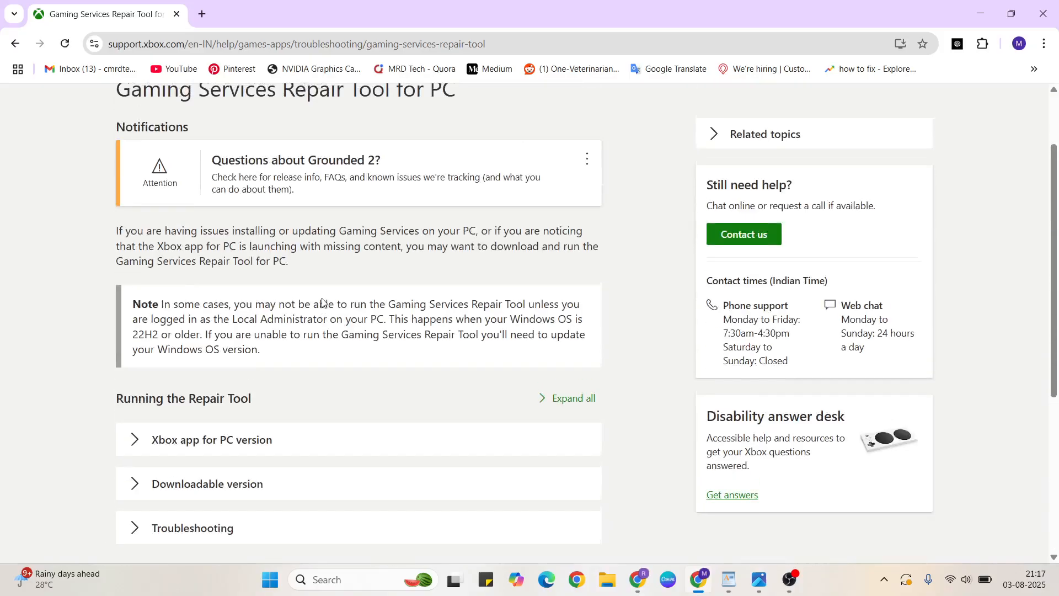
{"action": "scroll", "coordinate": [323, 303], "scroll_direction": "down", "scroll_amount": 4}
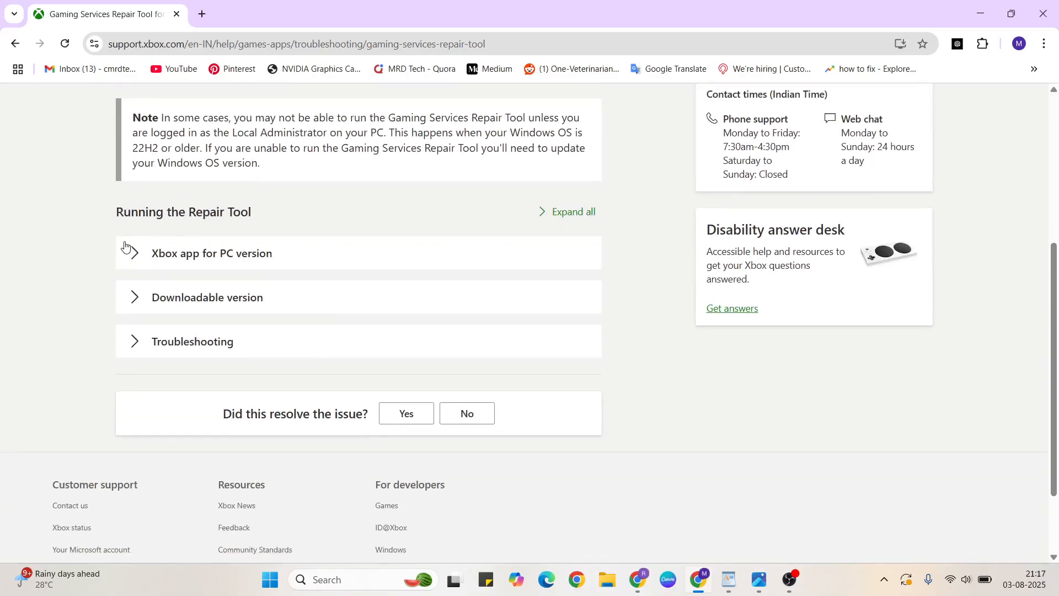
{"action": "left_click", "coordinate": [138, 298]}
{"action": "scroll", "coordinate": [142, 300], "scroll_direction": "down", "scroll_amount": 4}
{"action": "scroll", "coordinate": [142, 301], "scroll_direction": "down", "scroll_amount": 2}
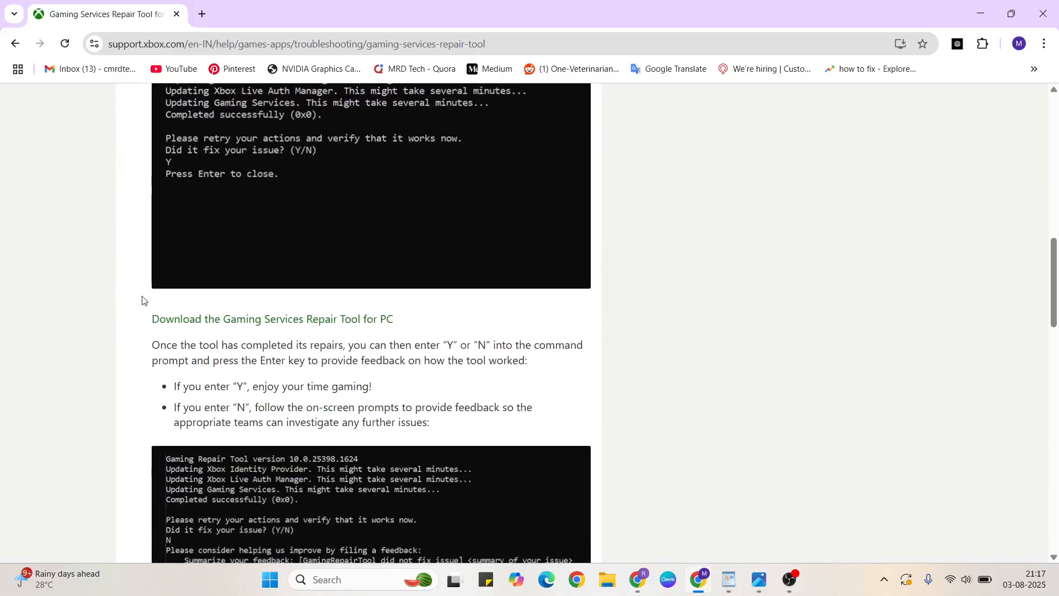
{"action": "scroll", "coordinate": [142, 301], "scroll_direction": "up", "scroll_amount": 1}
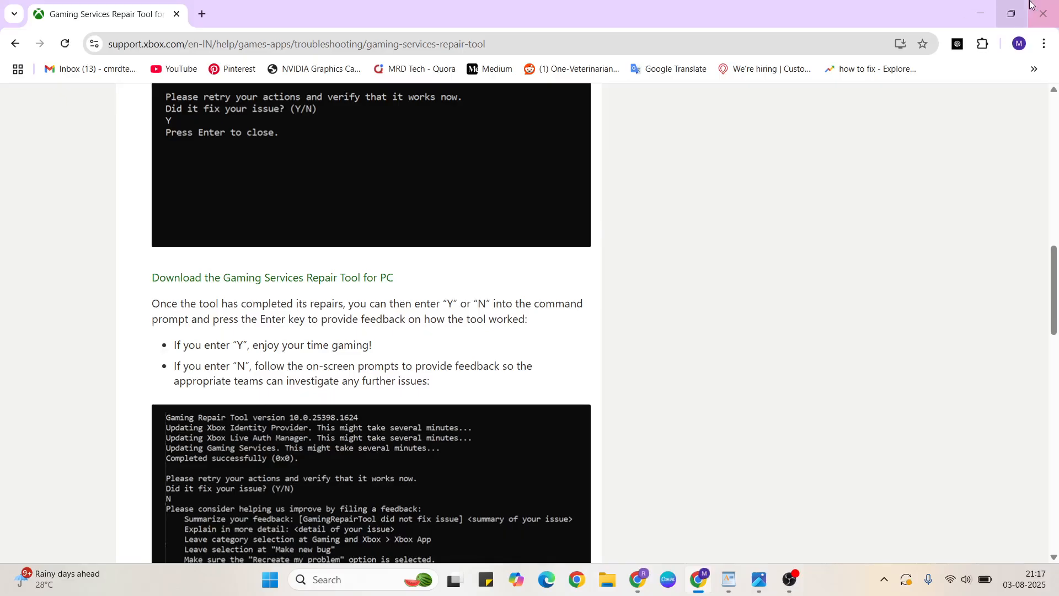
{"action": "key", "text": "super+d"}
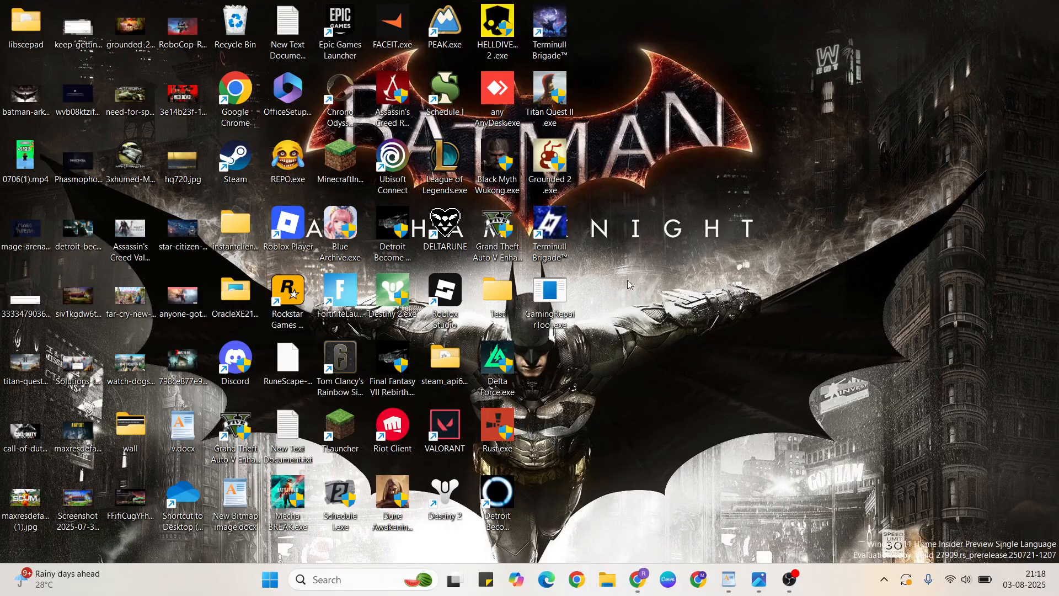
Run GamingRepairTool.exe from the desktop and close its console window.
{"action": "right_click", "coordinate": [545, 298]}
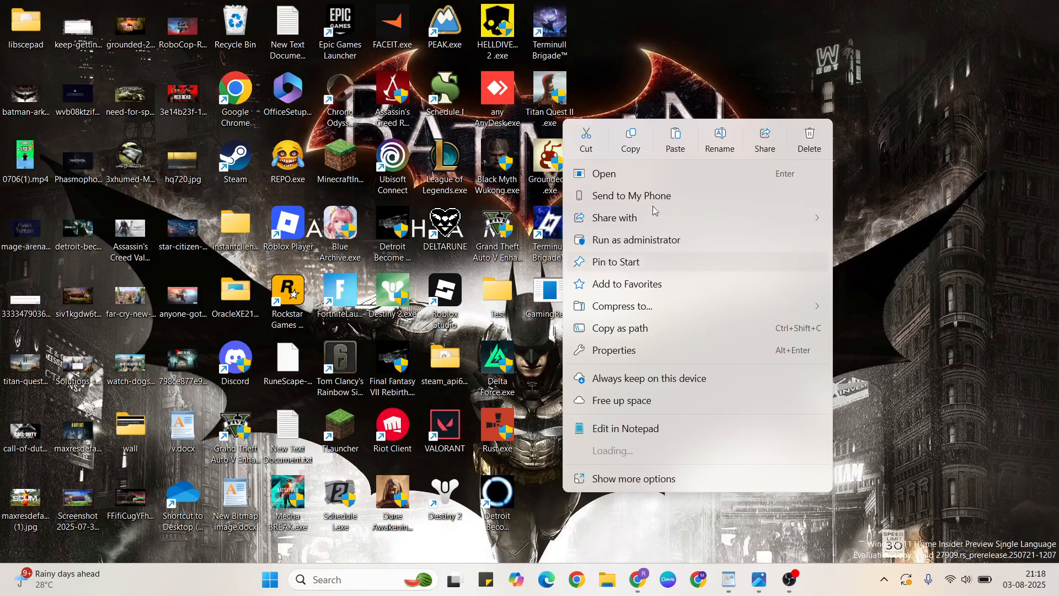
{"action": "left_click", "coordinate": [601, 175]}
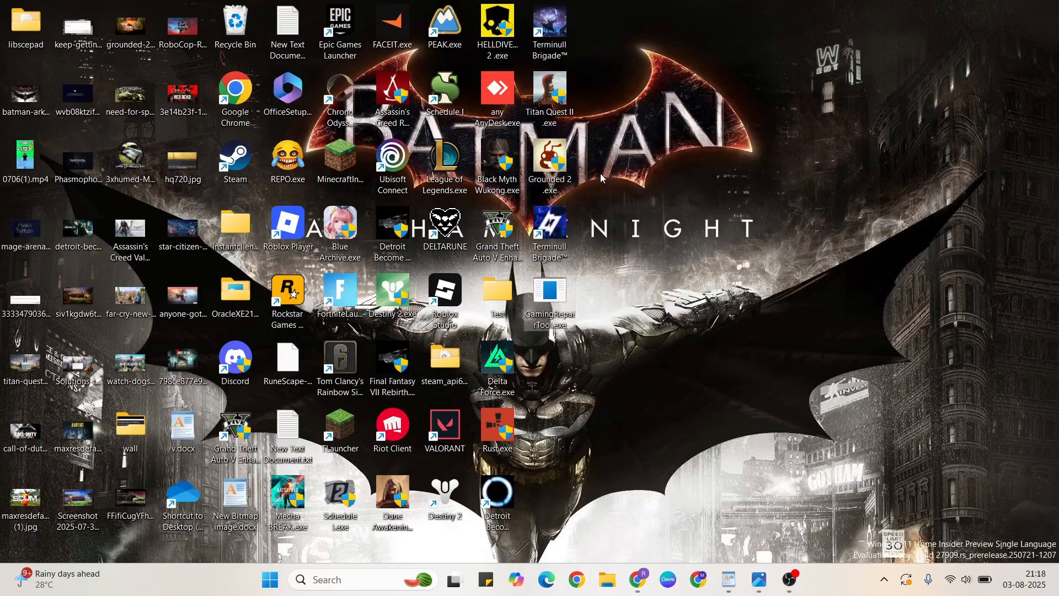
{"action": "left_click", "coordinate": [558, 307]}
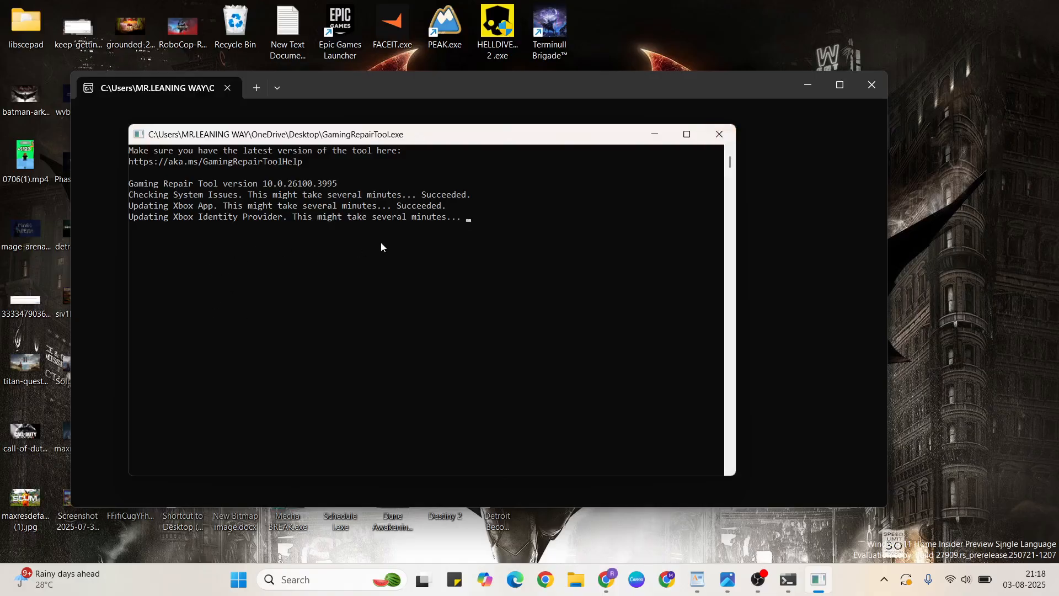
{"action": "left_click", "coordinate": [720, 134]}
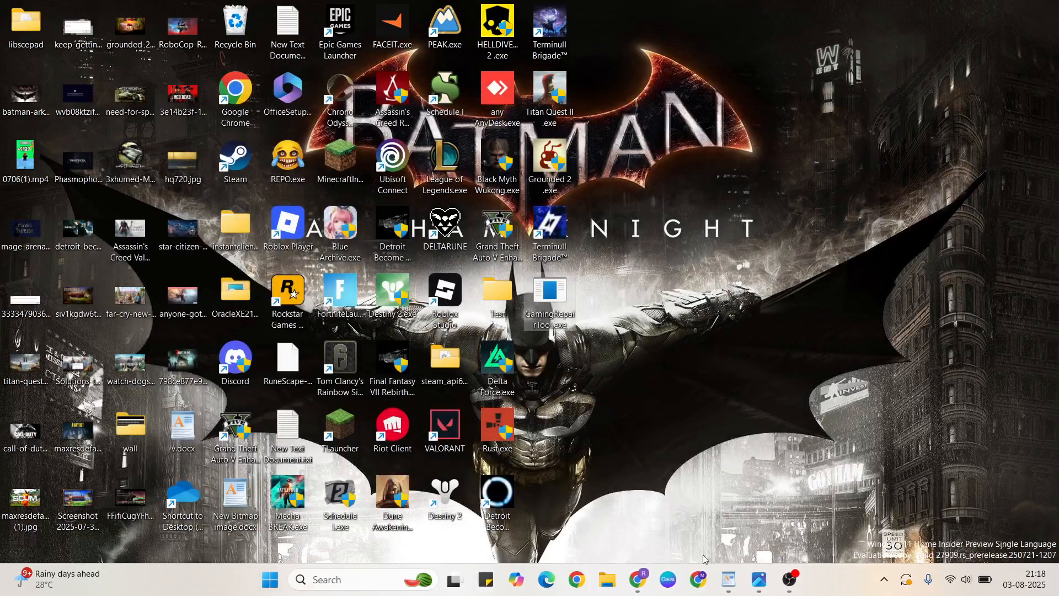
Switch to the v.docx notes in WordPad and read through the list of fixes and the closing remarks.
{"action": "left_click", "coordinate": [729, 580]}
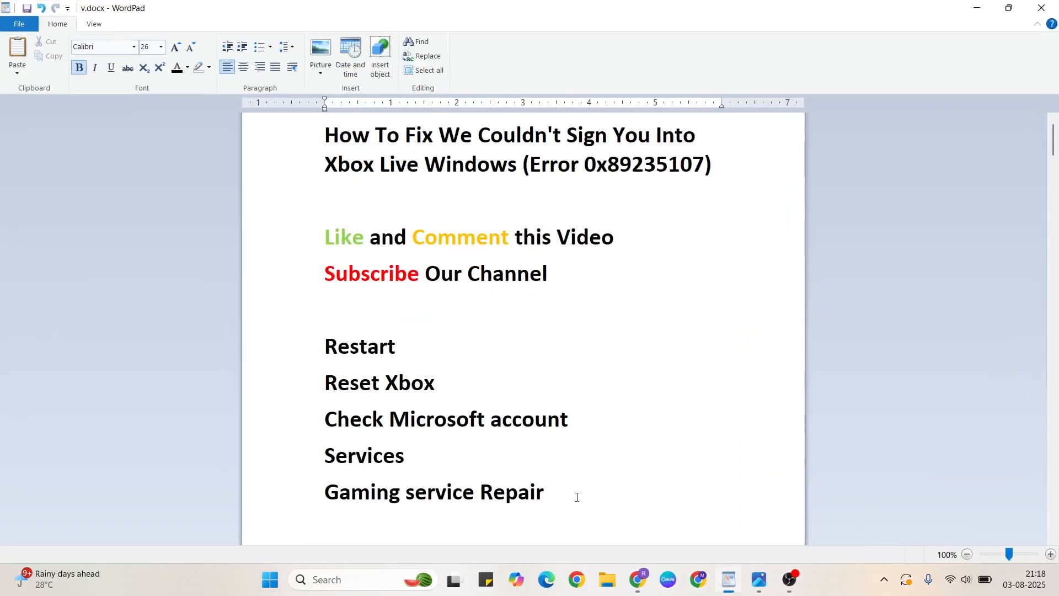
{"action": "key", "text": "ctrl+End"}
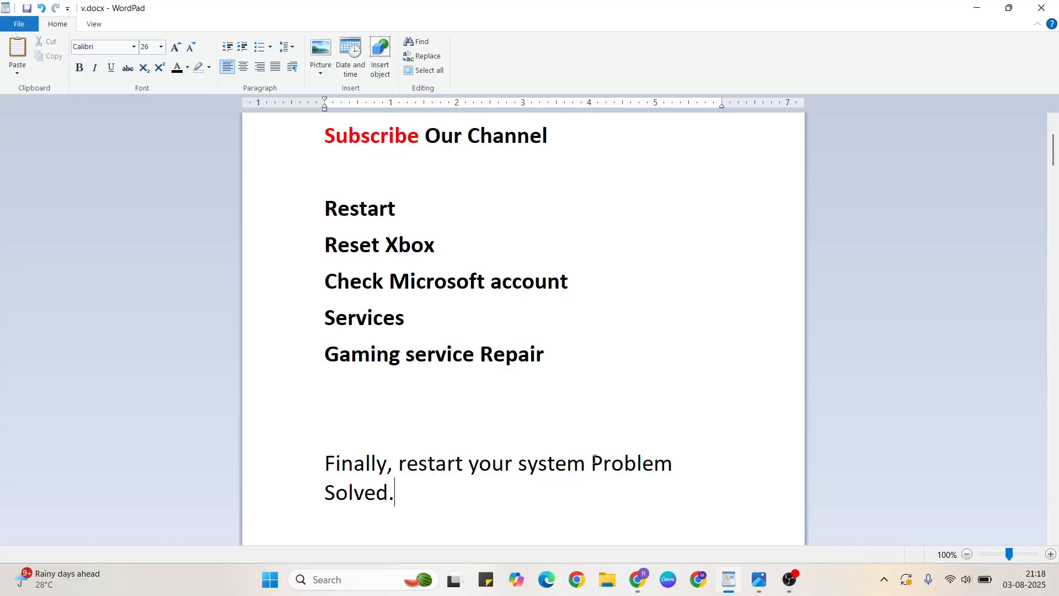
{"action": "key", "text": "Down"}
{"action": "key", "text": "Down"}
{"action": "key", "text": "Down"}
{"action": "key", "text": "Down"}
{"action": "key", "text": "Down"}
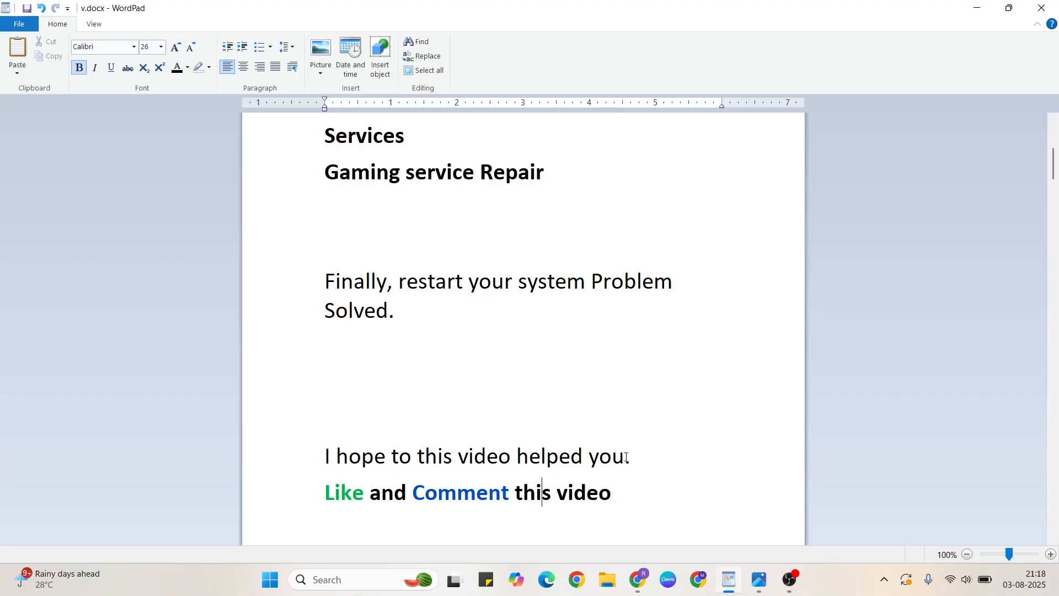
{"action": "key", "text": "Down"}
{"action": "key", "text": "Down"}
{"action": "key", "text": "Down"}
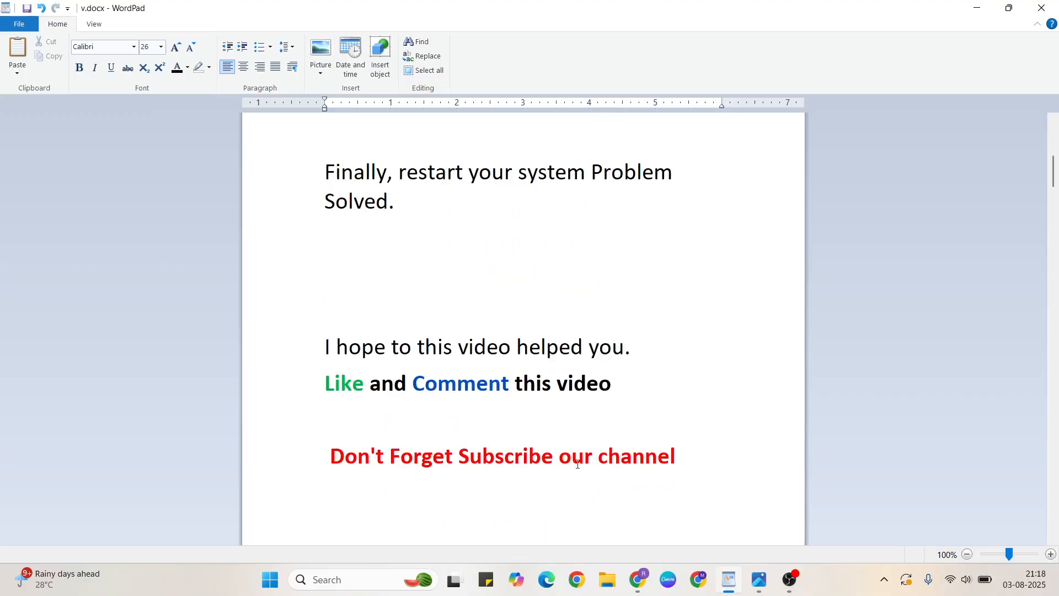